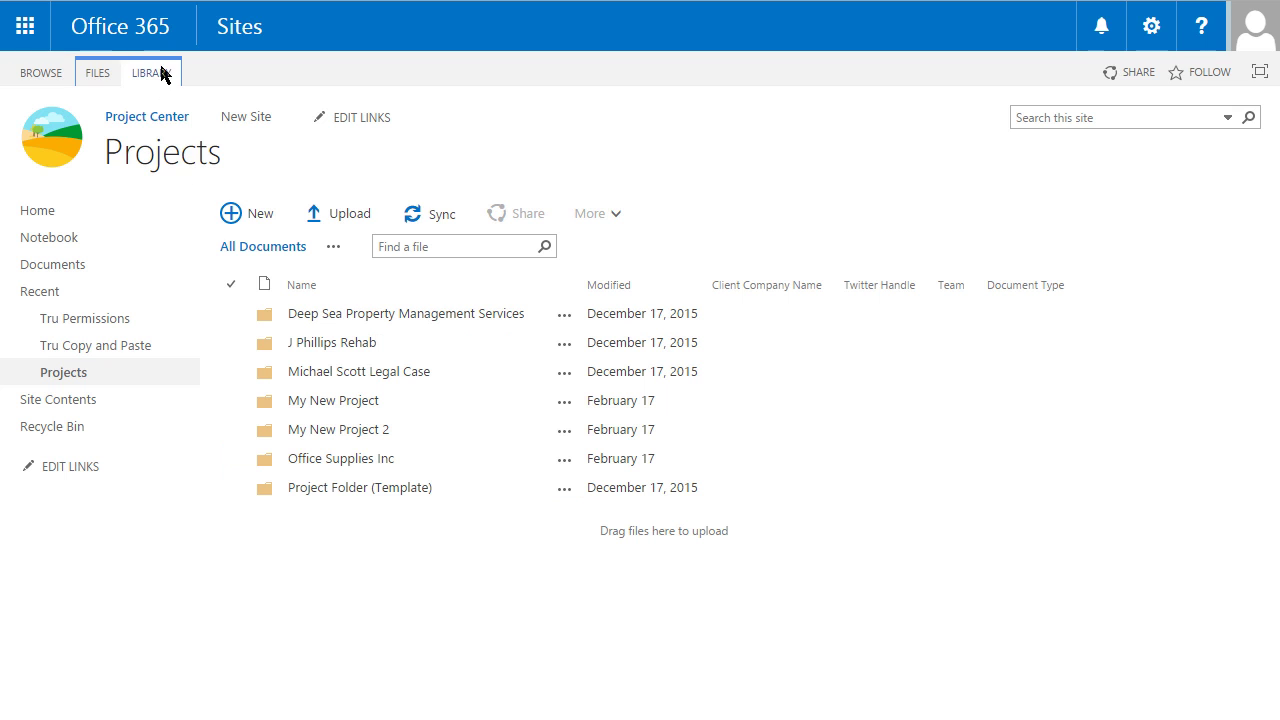
- Open the Office Supplies Inc folder in the Projects library and launch the library's Tru Permissions rule manager
left_click(314, 463)
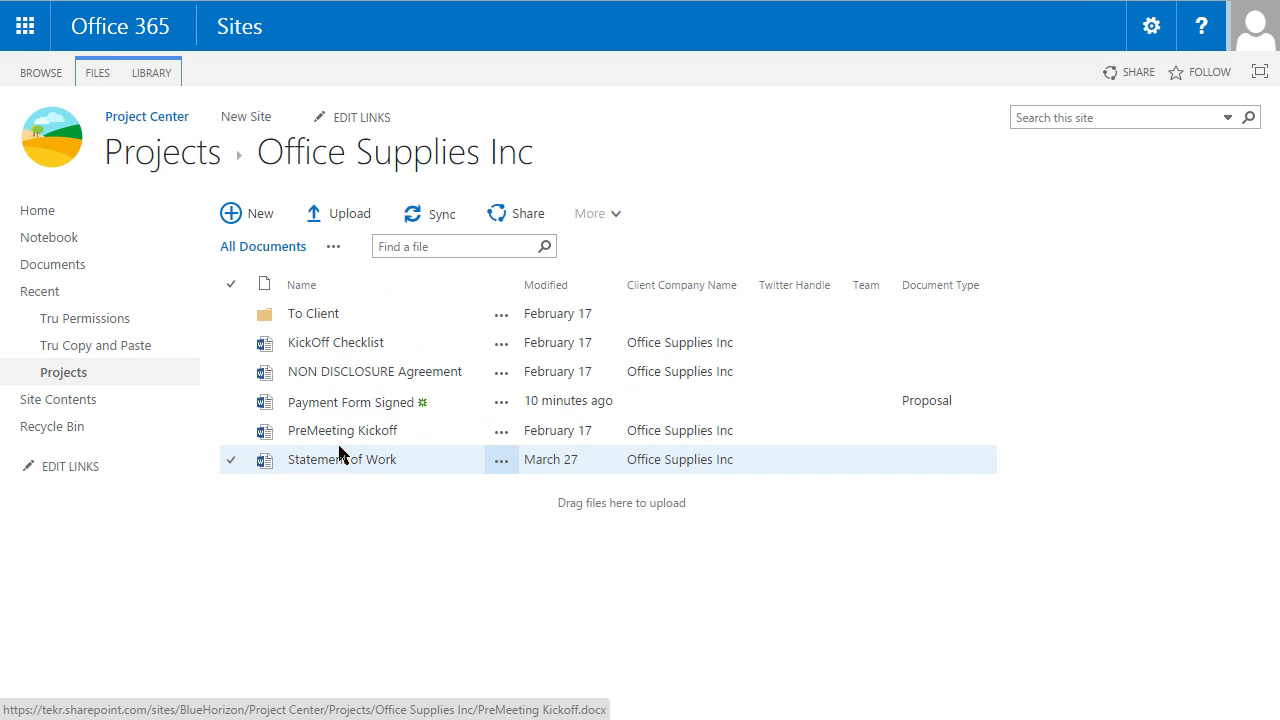
left_click(149, 74)
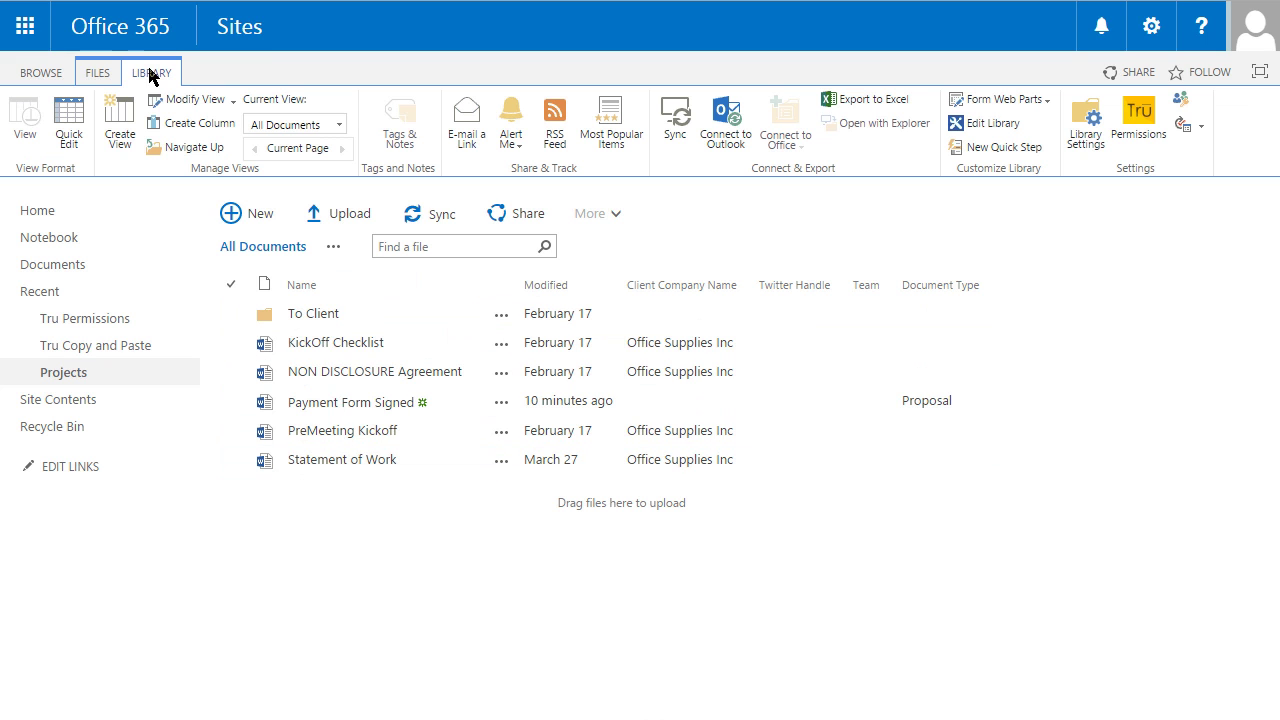
left_click(1143, 142)
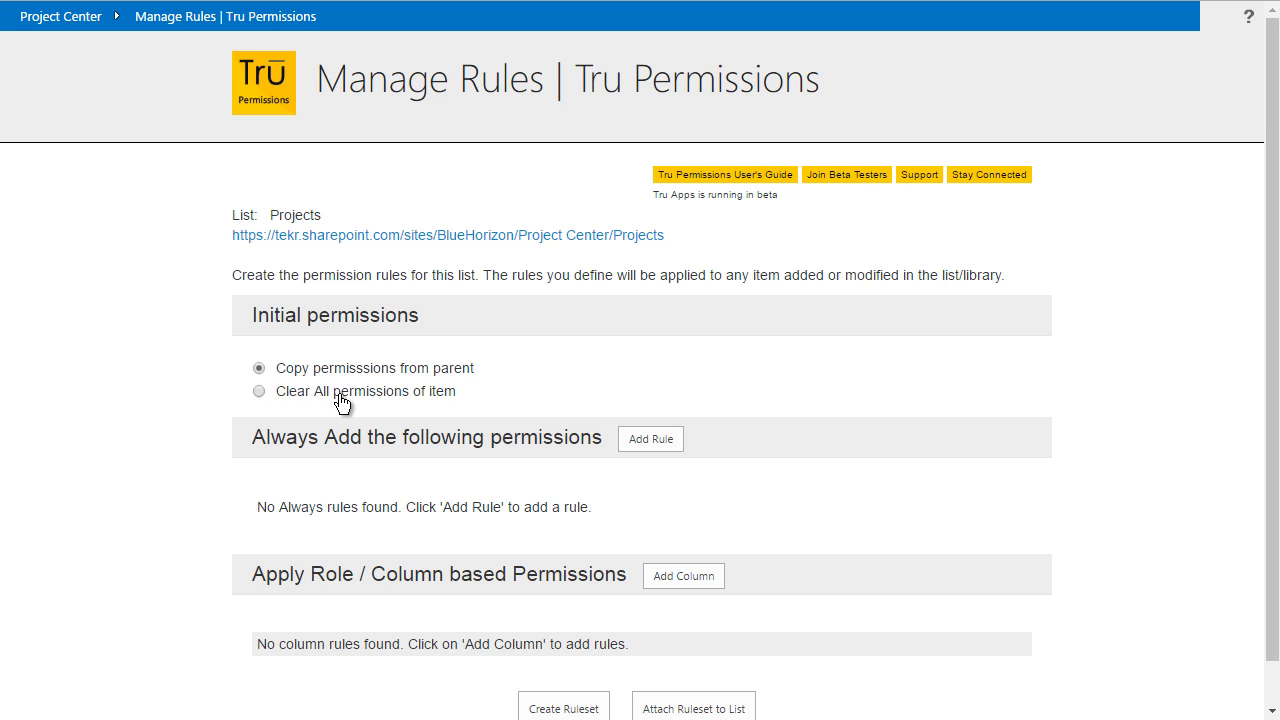
- Set the ruleset's initial permissions to Clear All permissions of item
left_click(260, 392)
left_click_drag(1273, 391, 1274, 433)
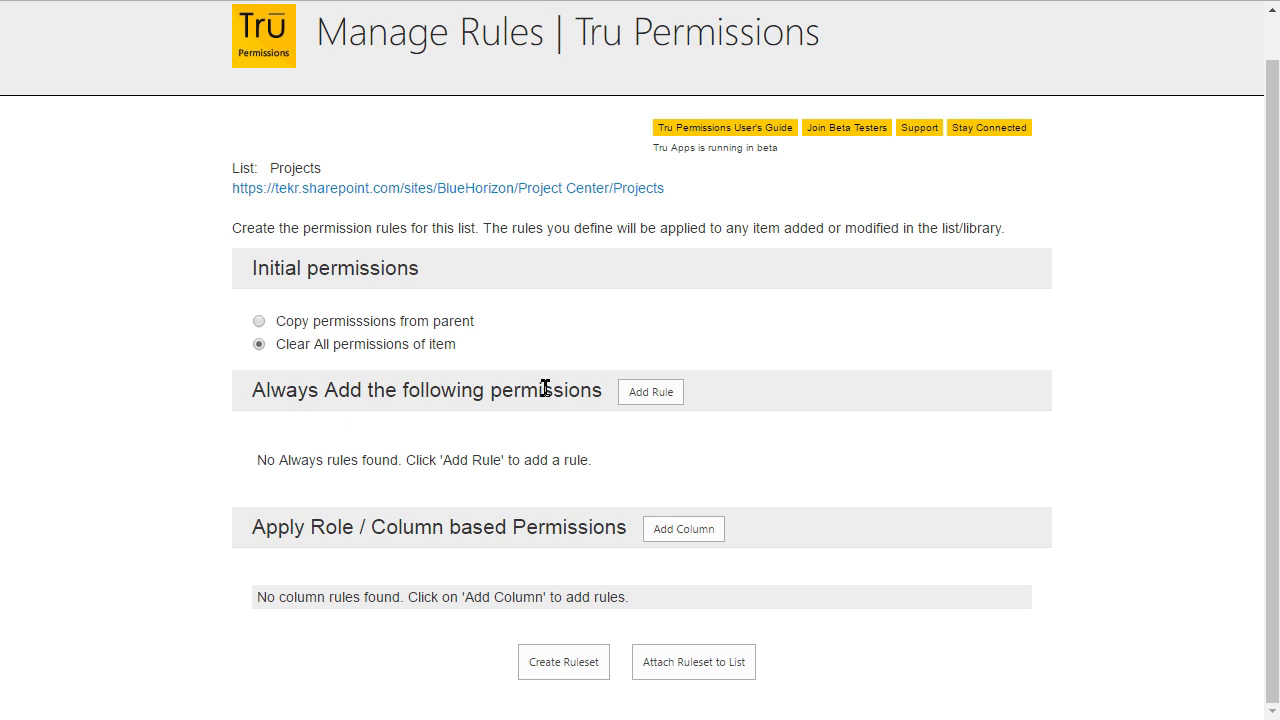
mouse_move(569, 389)
mouse_move(746, 389)
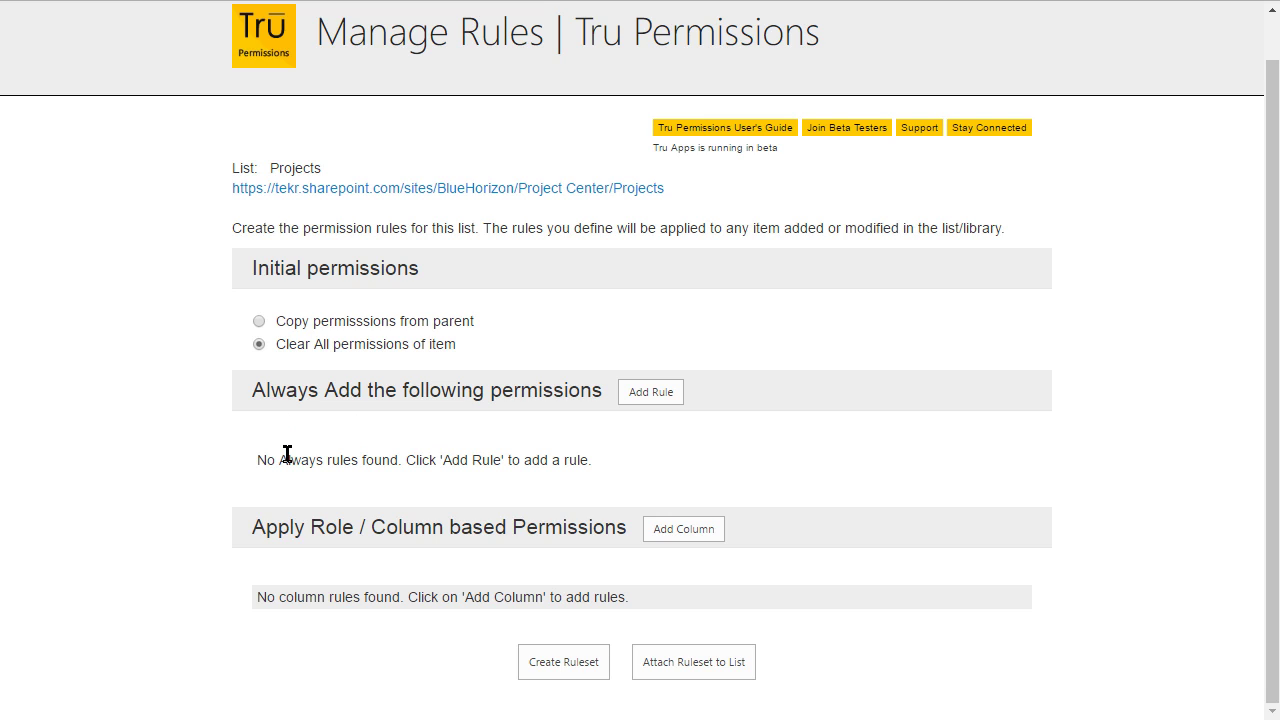
- Add an always-applied rule that gives the administrator's user account Full Control, and open another blank always-applied rule
left_click(648, 395)
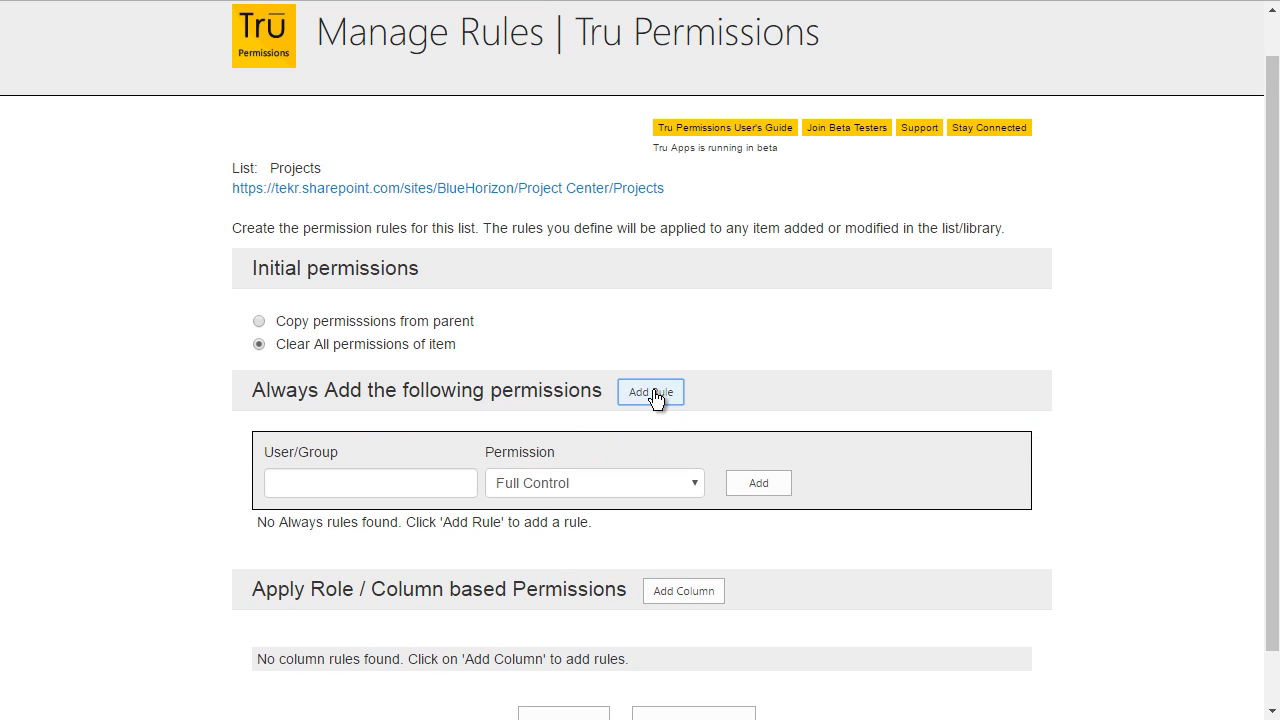
left_click(329, 482)
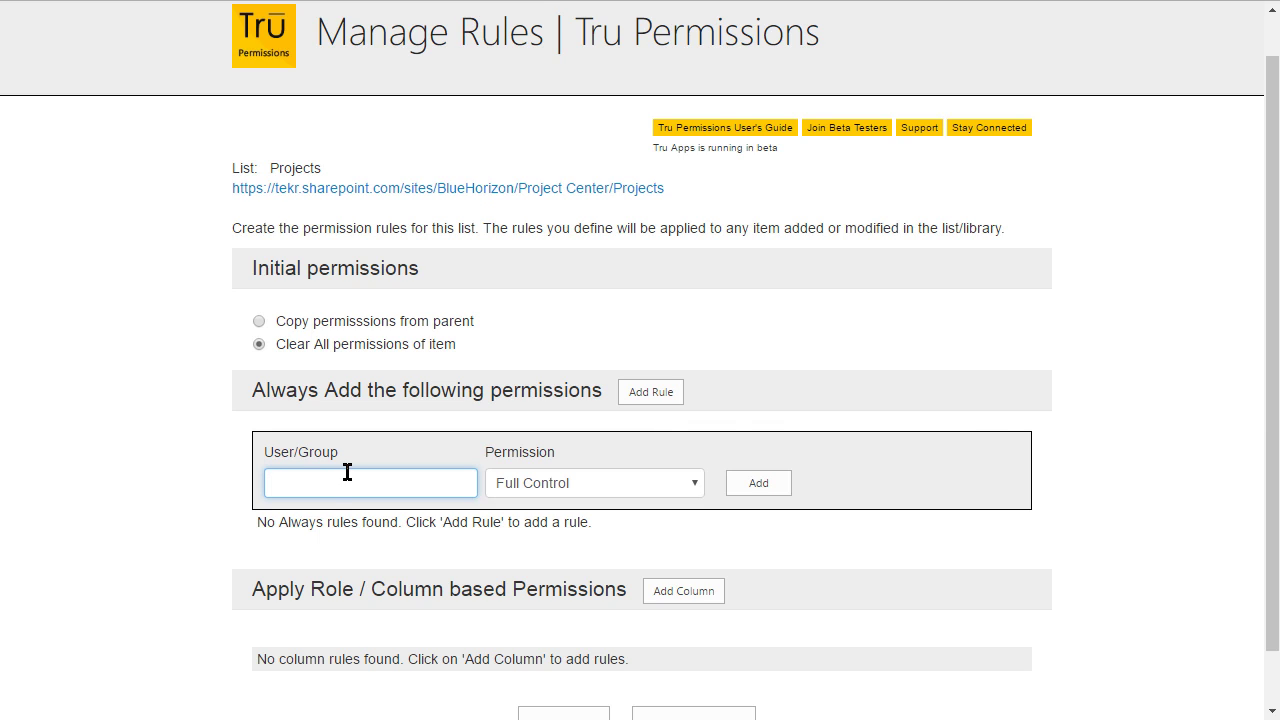
type("Karim")
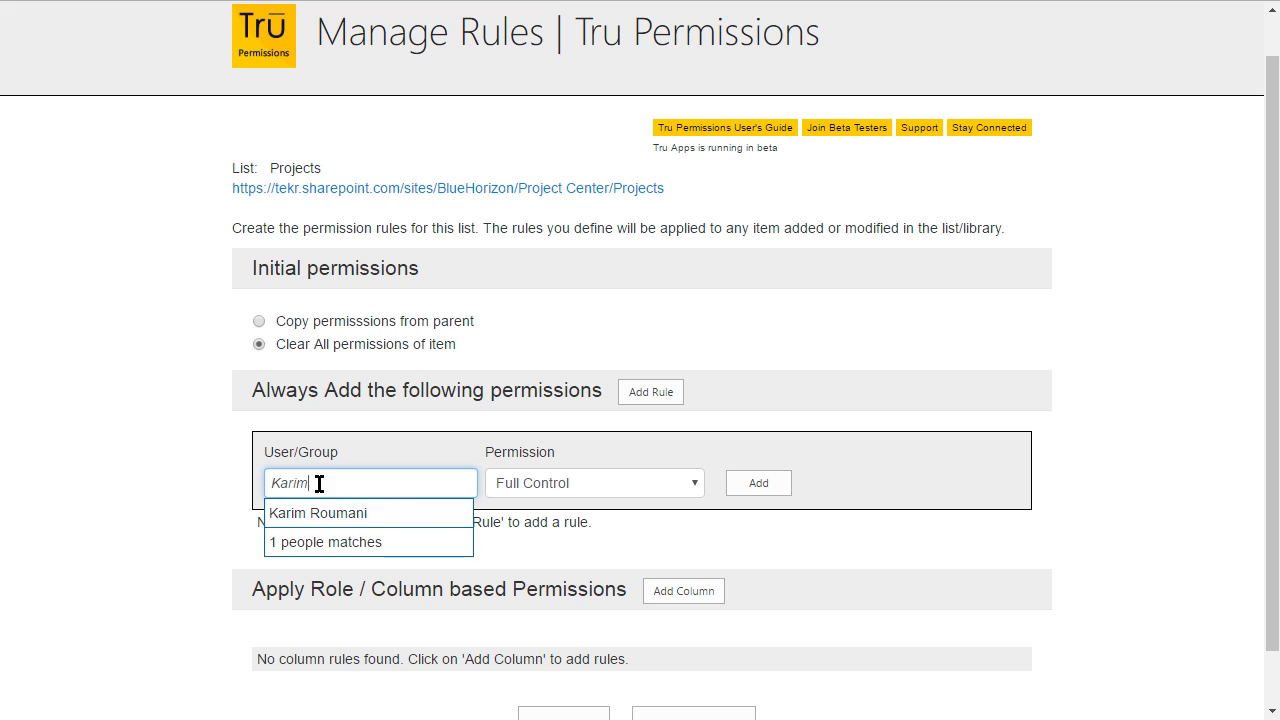
left_click(340, 520)
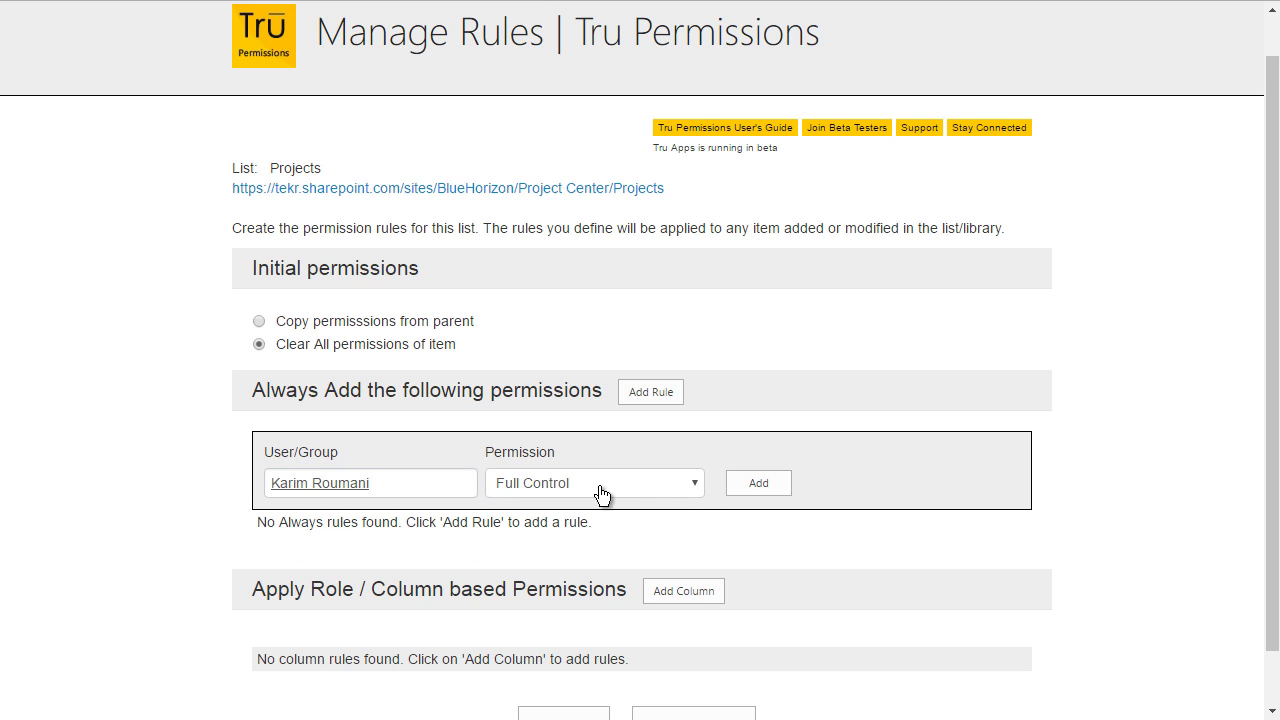
left_click(320, 480)
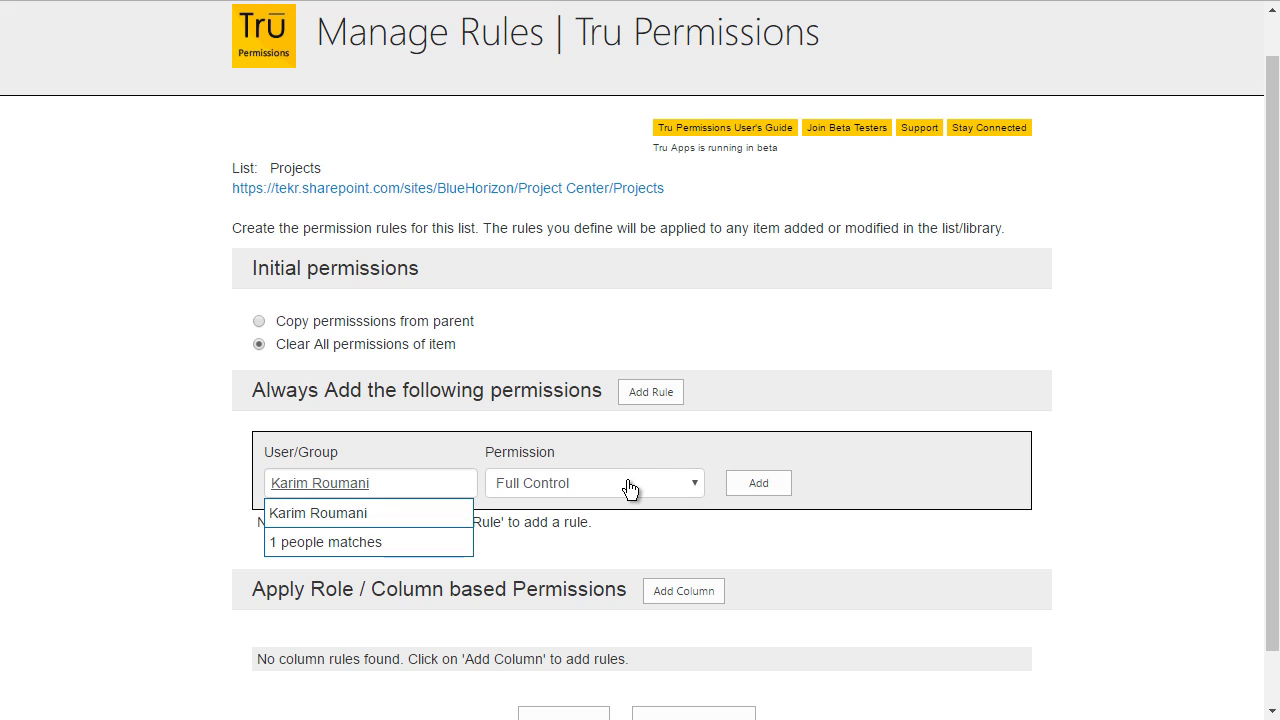
left_click(760, 488)
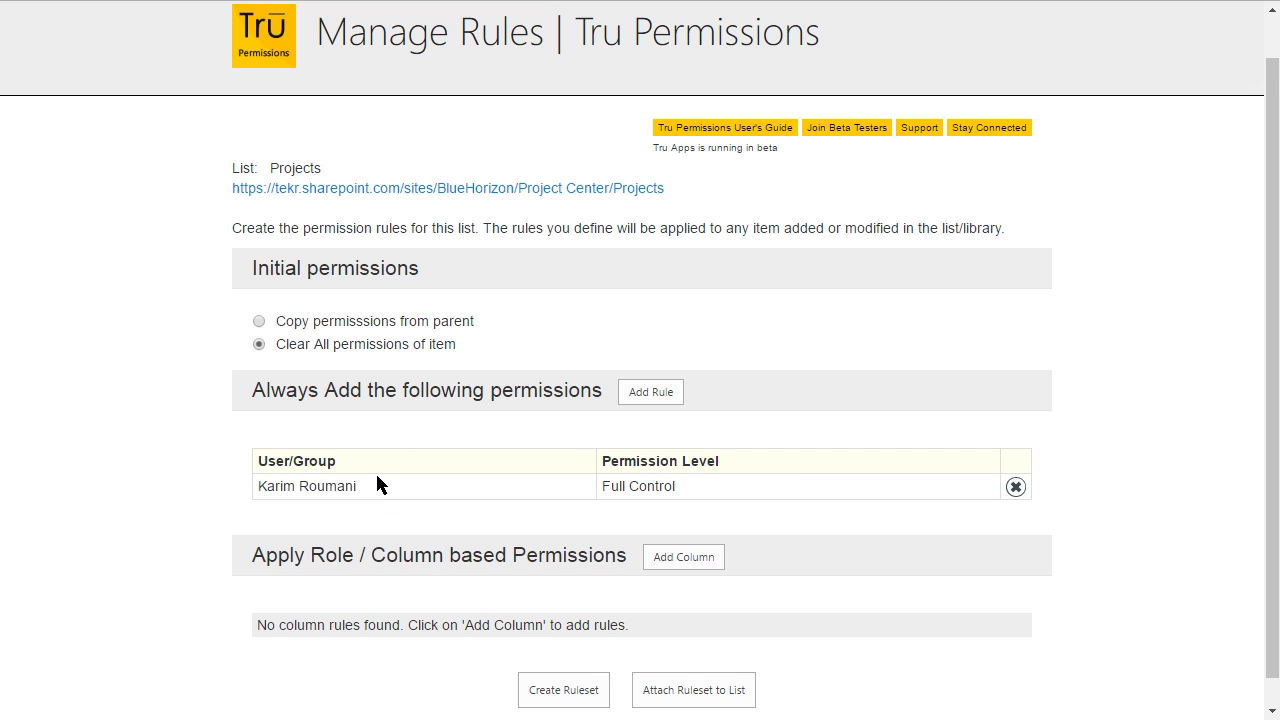
left_click(646, 399)
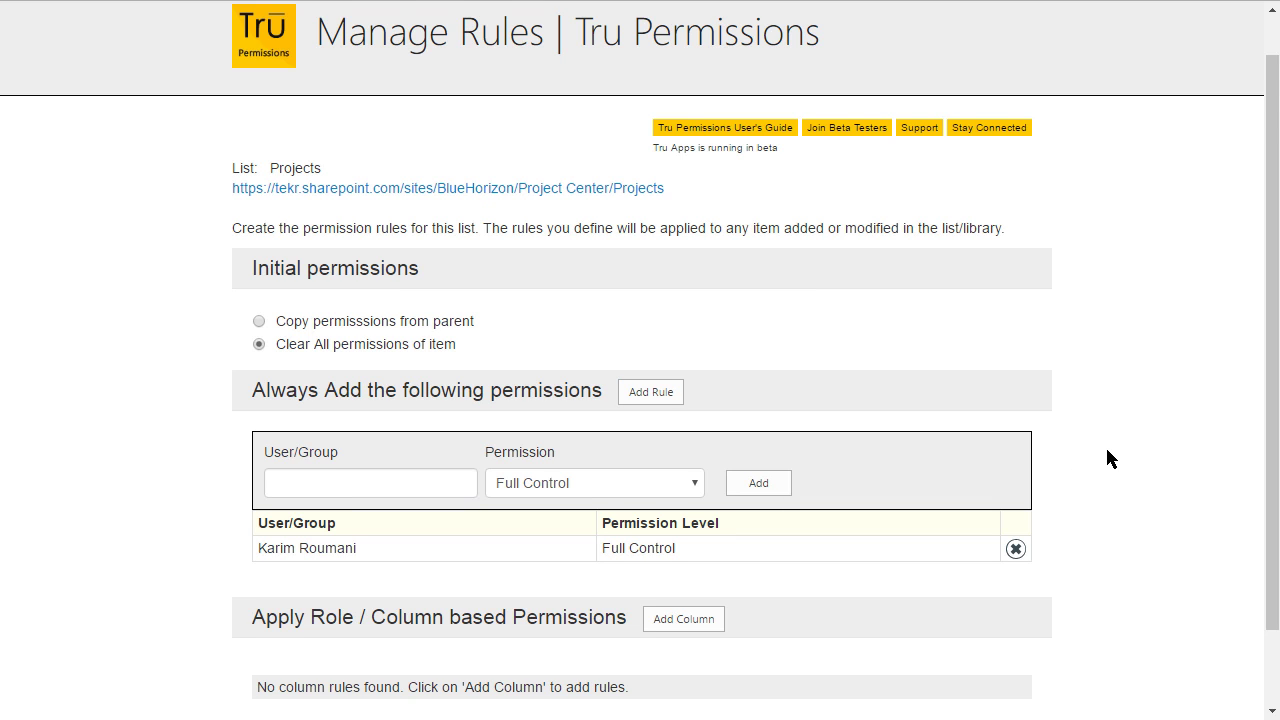
- Add the Team column to the role and column based permissions
scroll(951, 470, "down", 1)
mouse_move(245, 530)
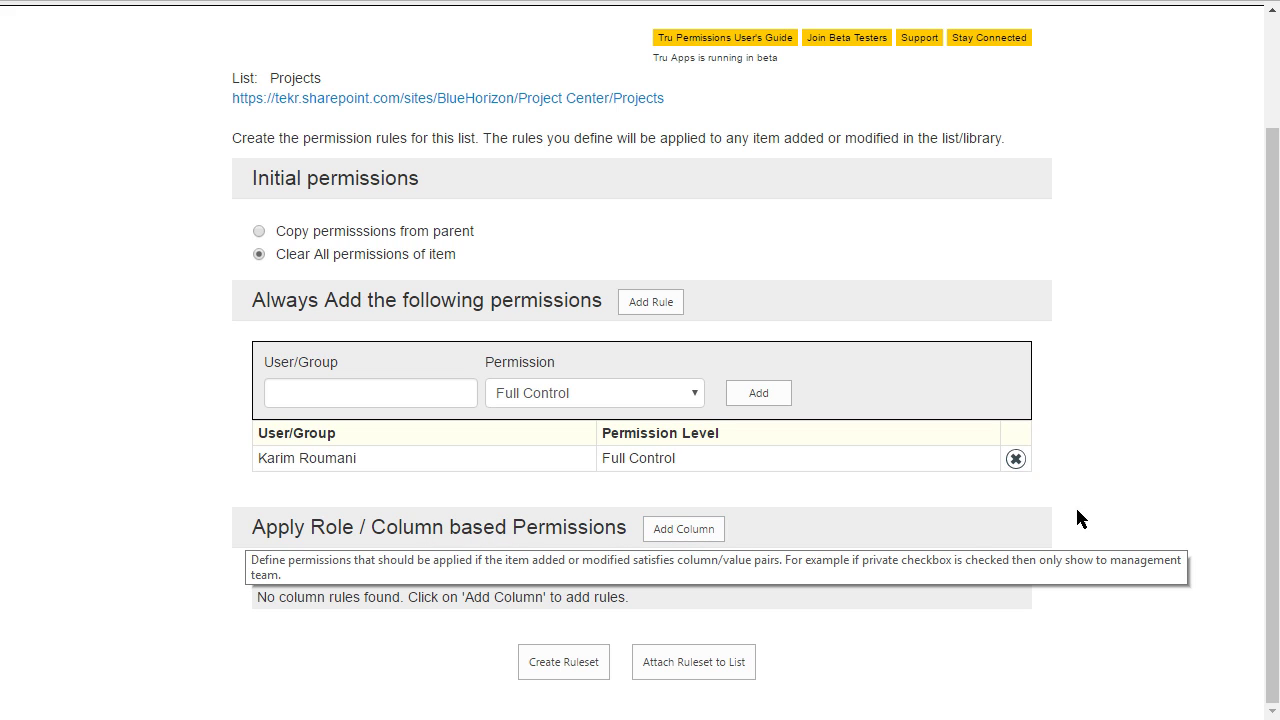
left_click(679, 539)
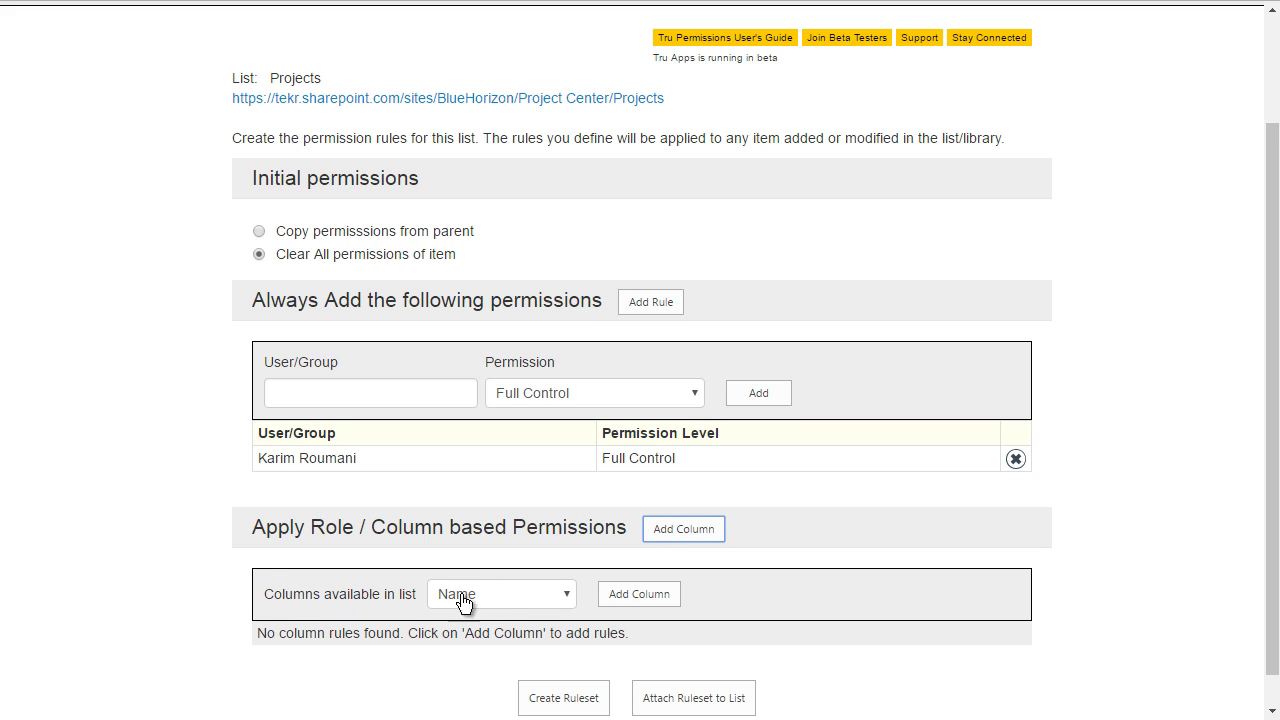
left_click(513, 598)
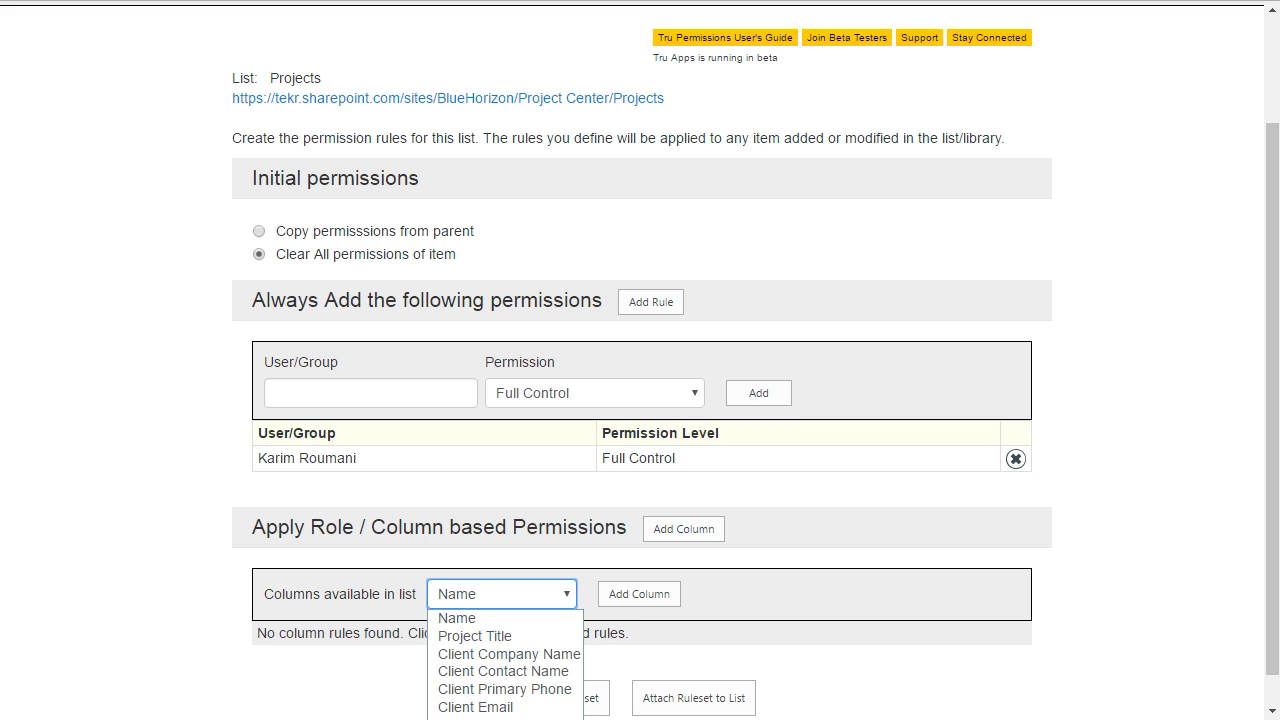
left_click(540, 716)
left_click(645, 600)
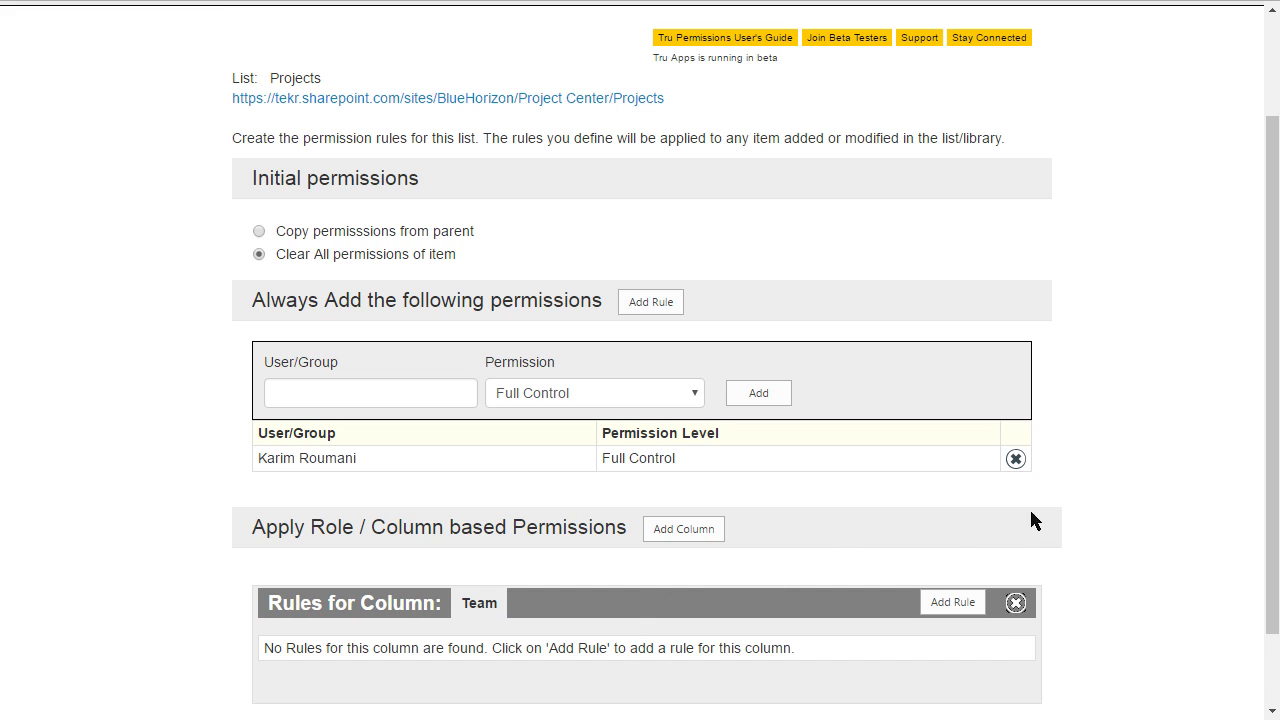
- Add a Team column rule that gives the Red Team group Edit permission when the value is Red
scroll(1240, 520, "down", 2)
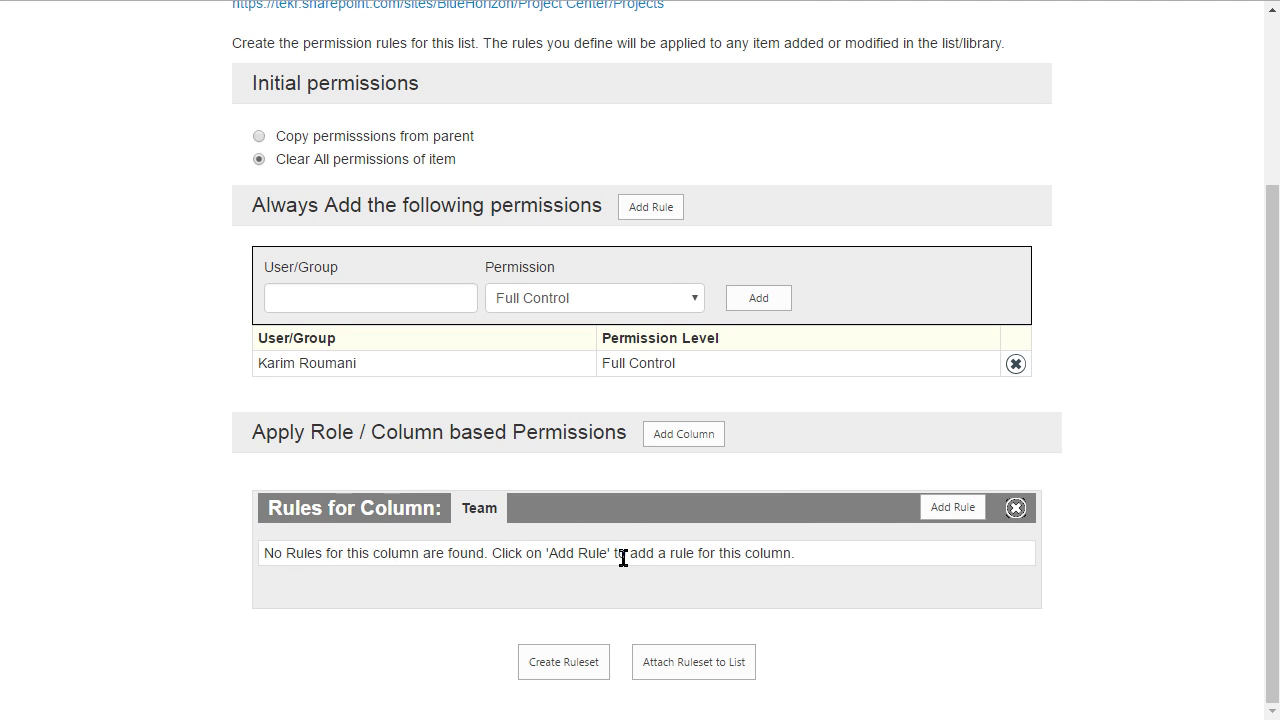
left_click(962, 512)
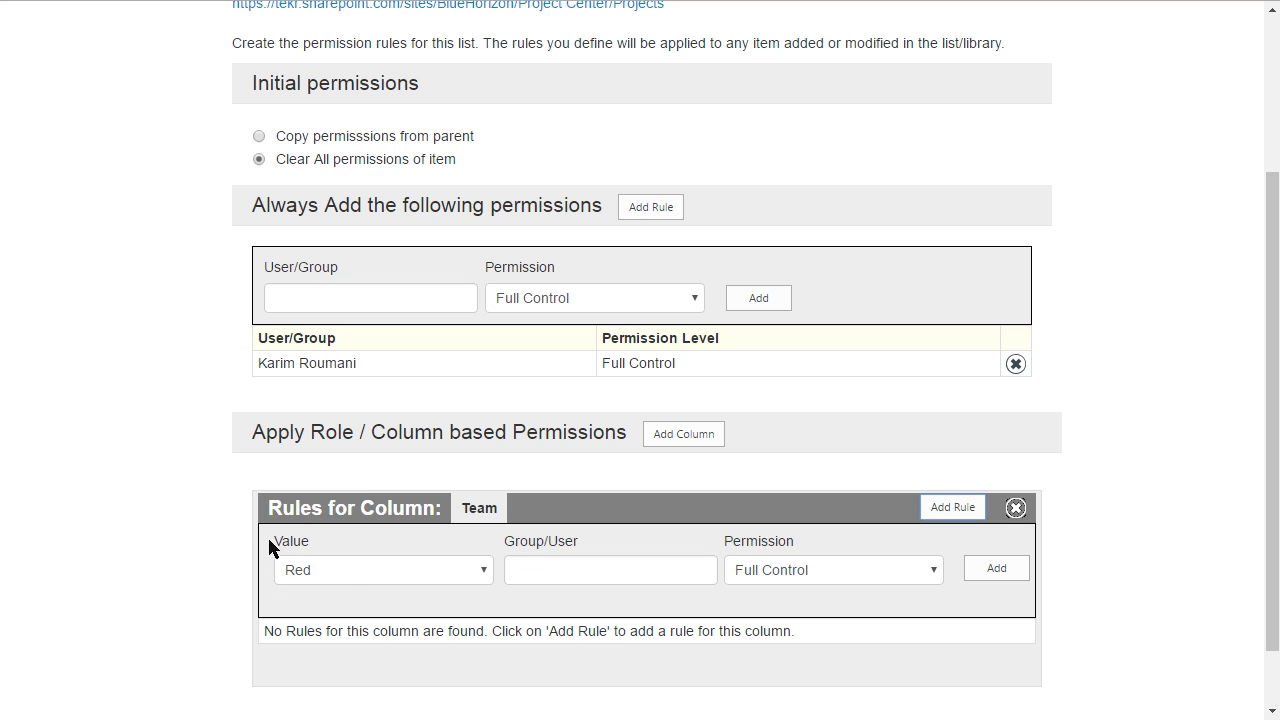
left_click(390, 588)
left_click(385, 594)
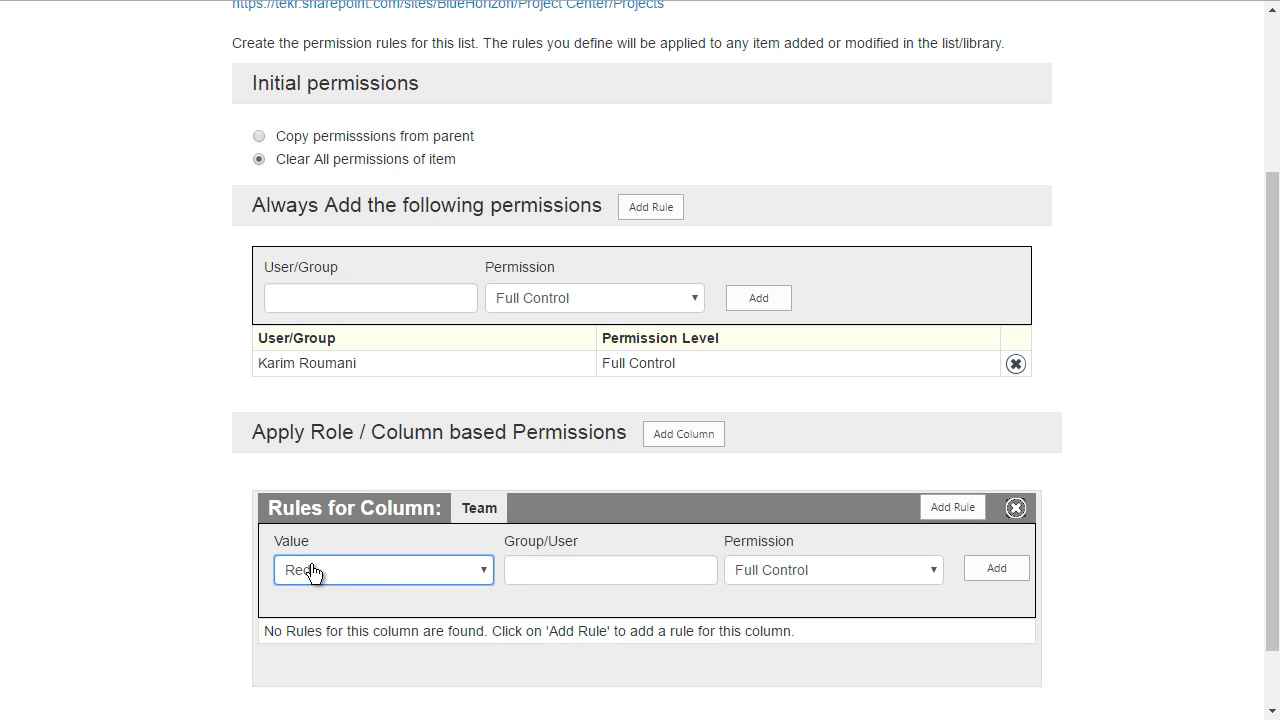
left_click(560, 566)
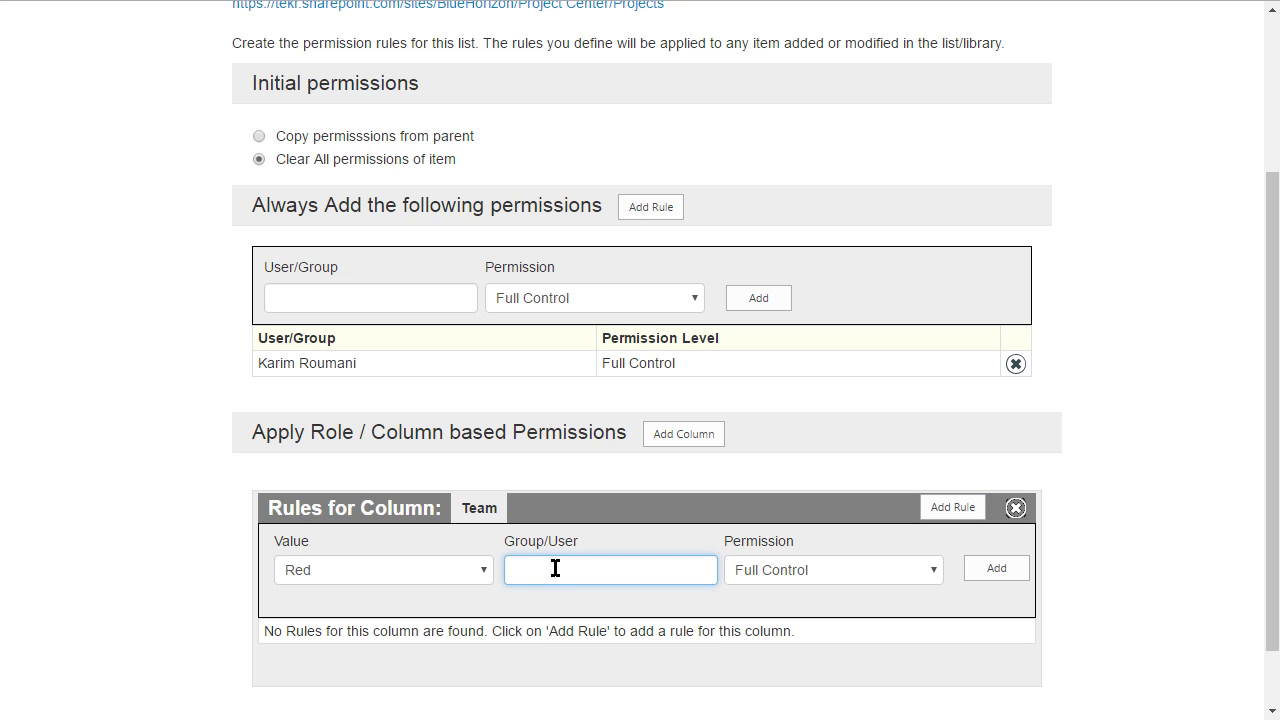
type("Red")
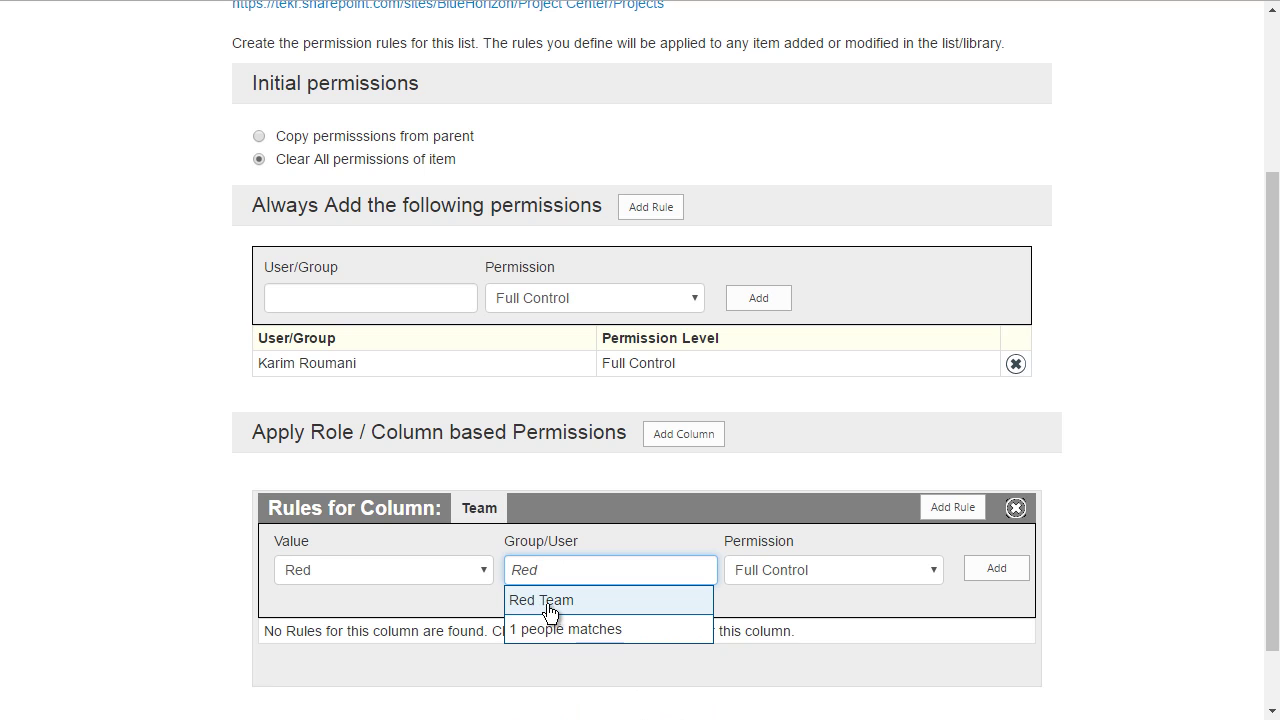
left_click(553, 607)
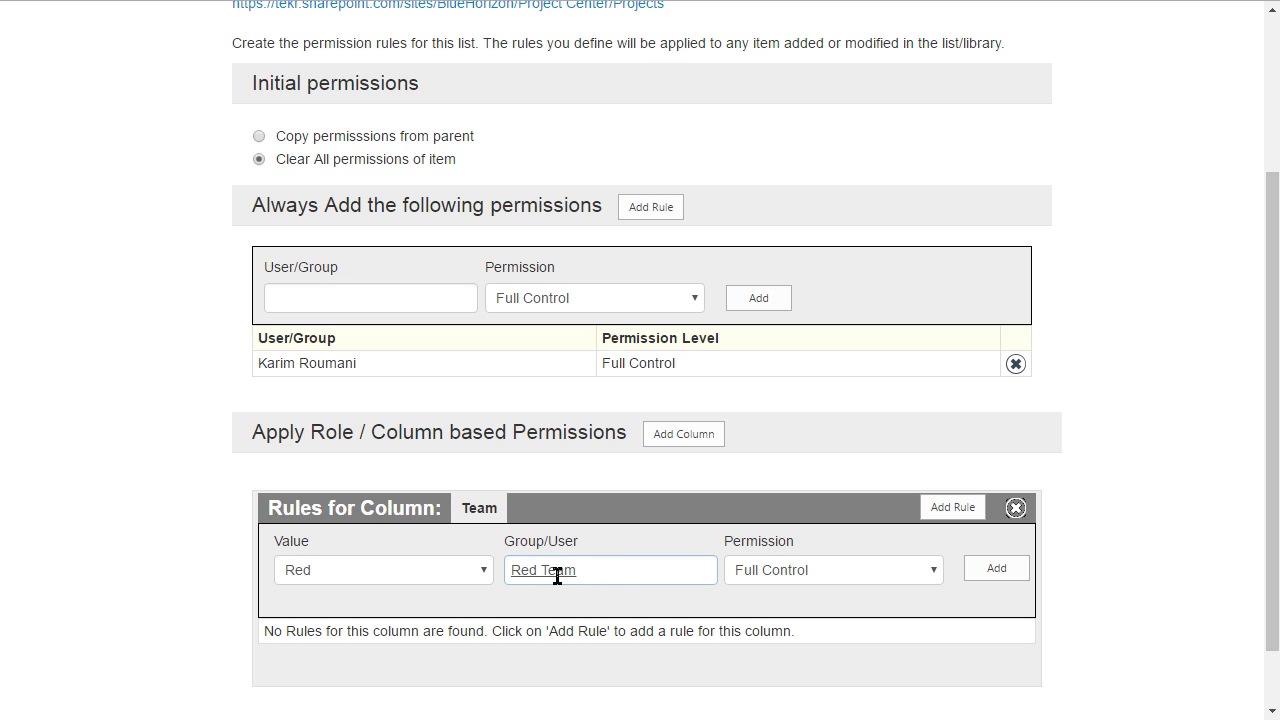
left_click(834, 574)
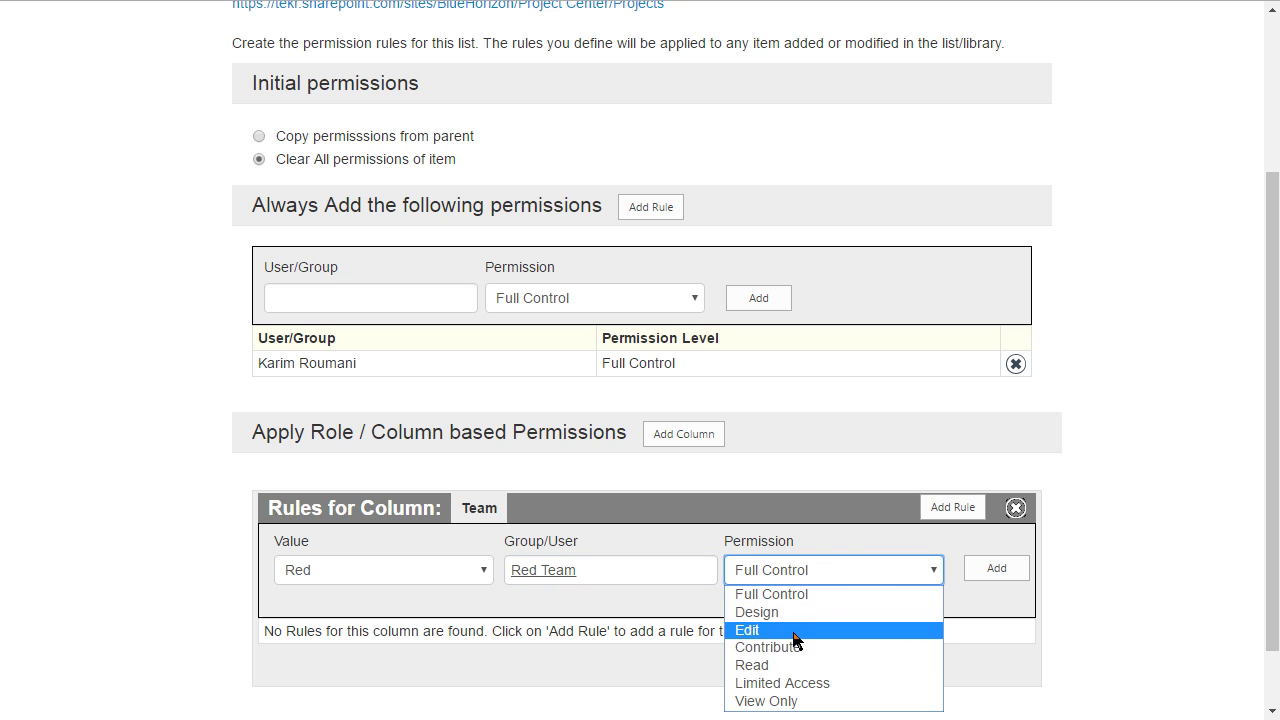
left_click(795, 631)
left_click(806, 606)
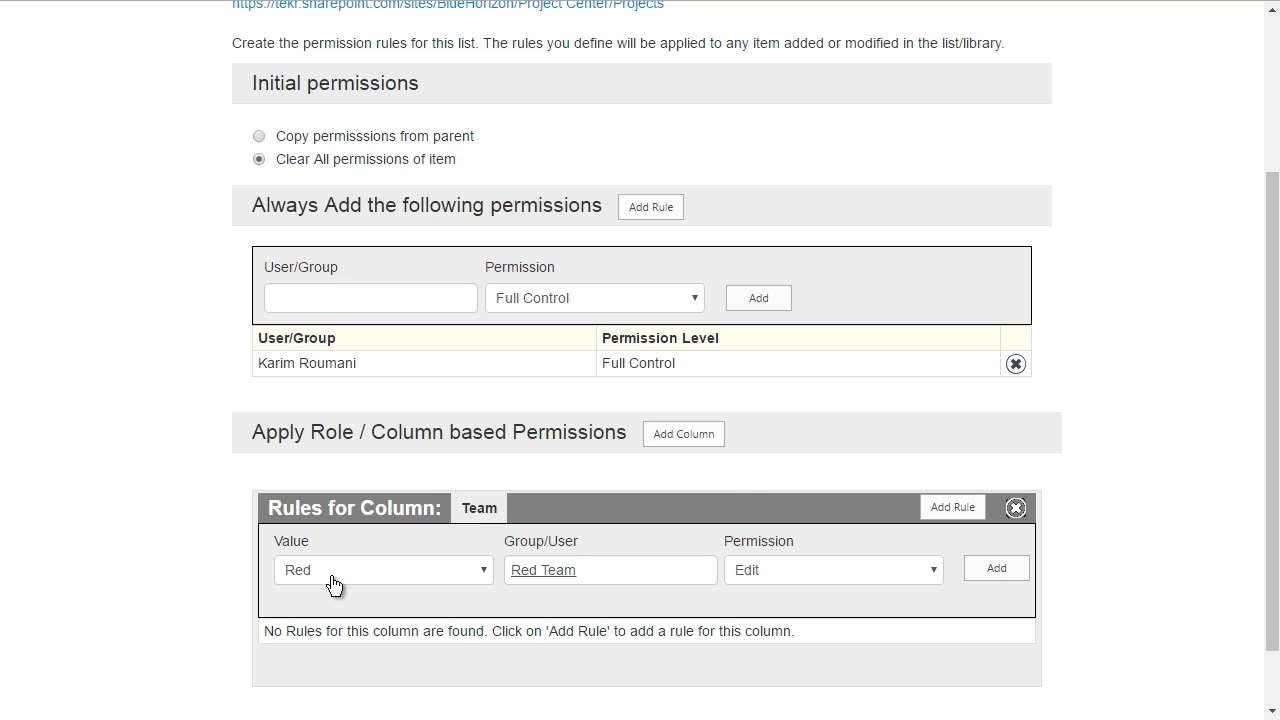
left_click(1007, 578)
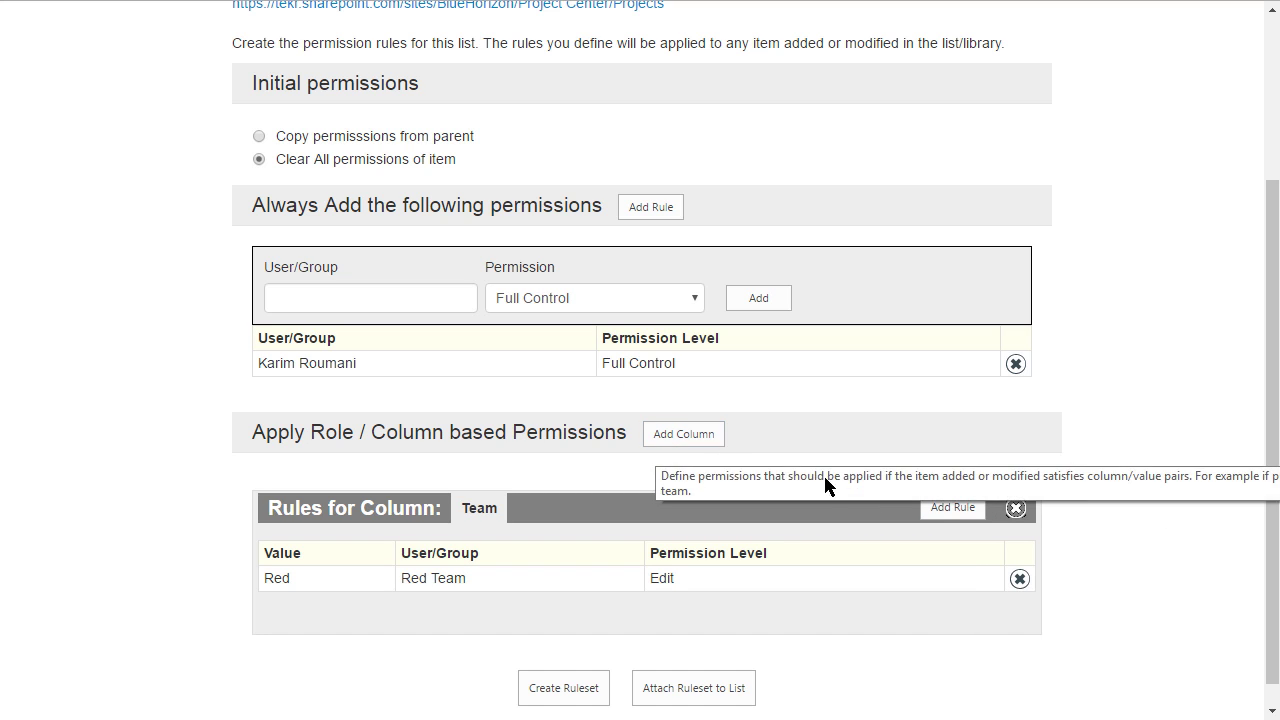
- Add a Team column rule that gives the Blue group Edit permission when the value is Blue
left_click(951, 508)
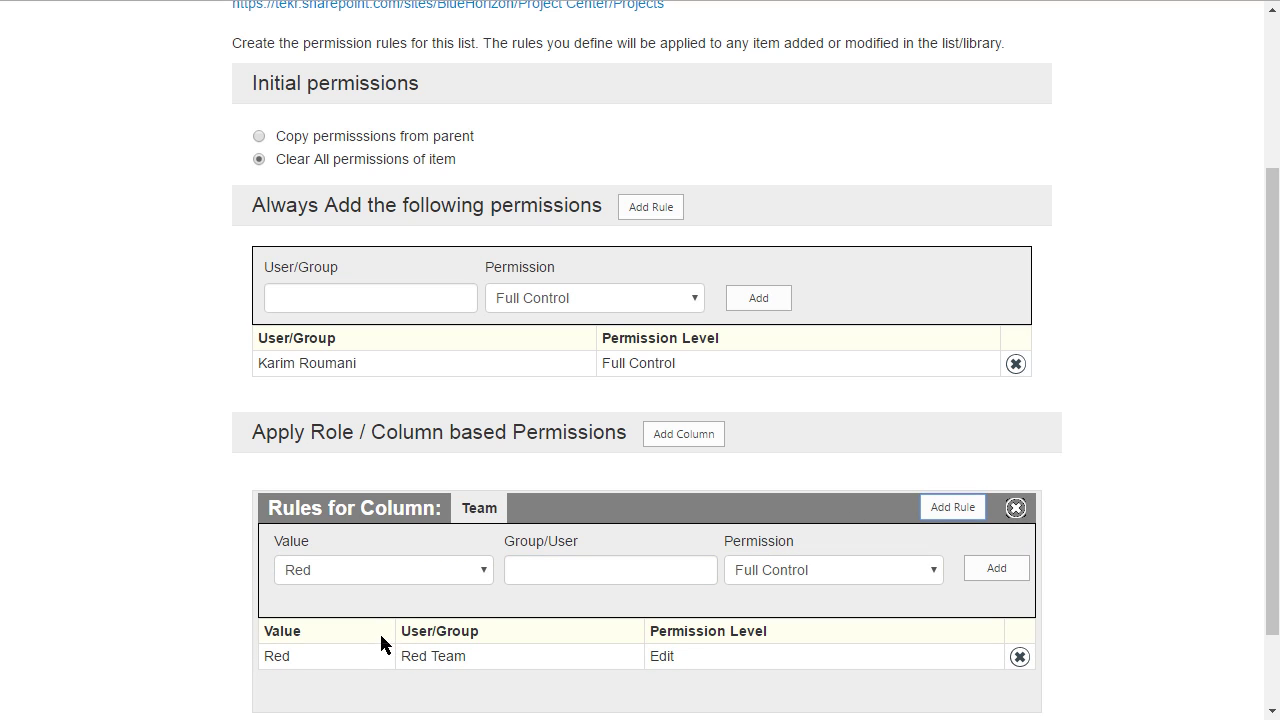
left_click(370, 572)
left_click(343, 608)
left_click(569, 563)
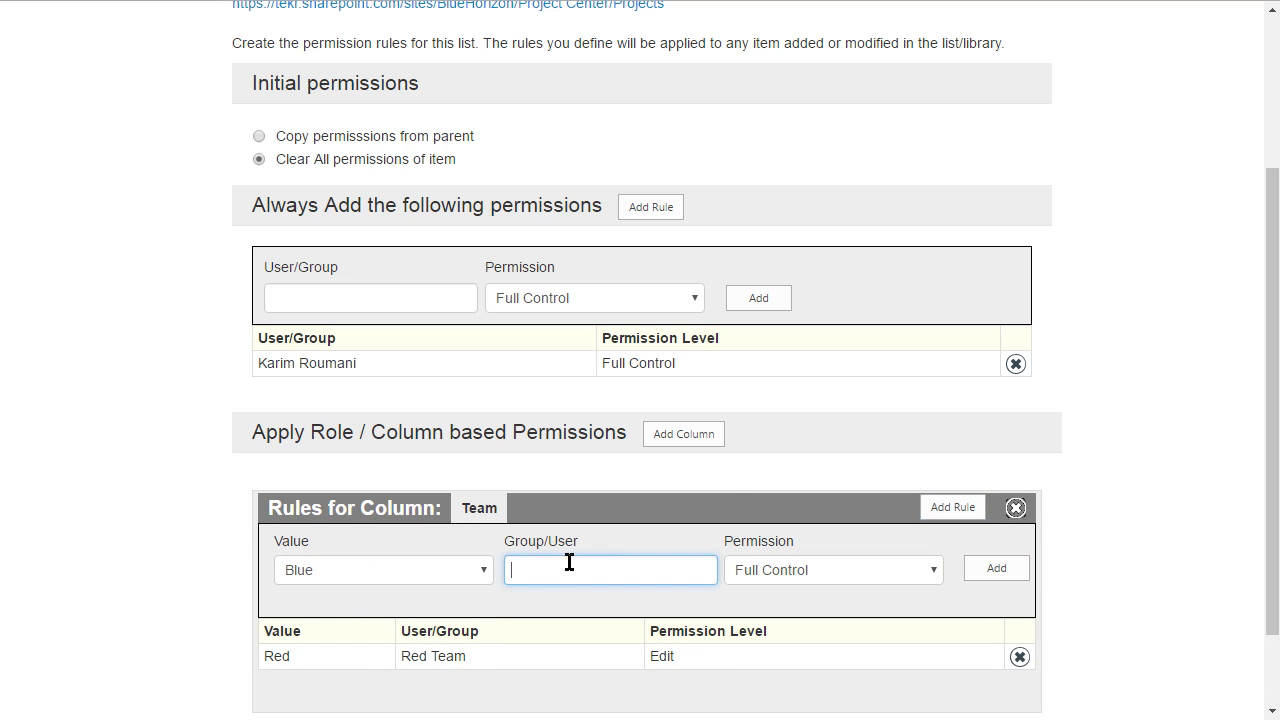
type("Blue")
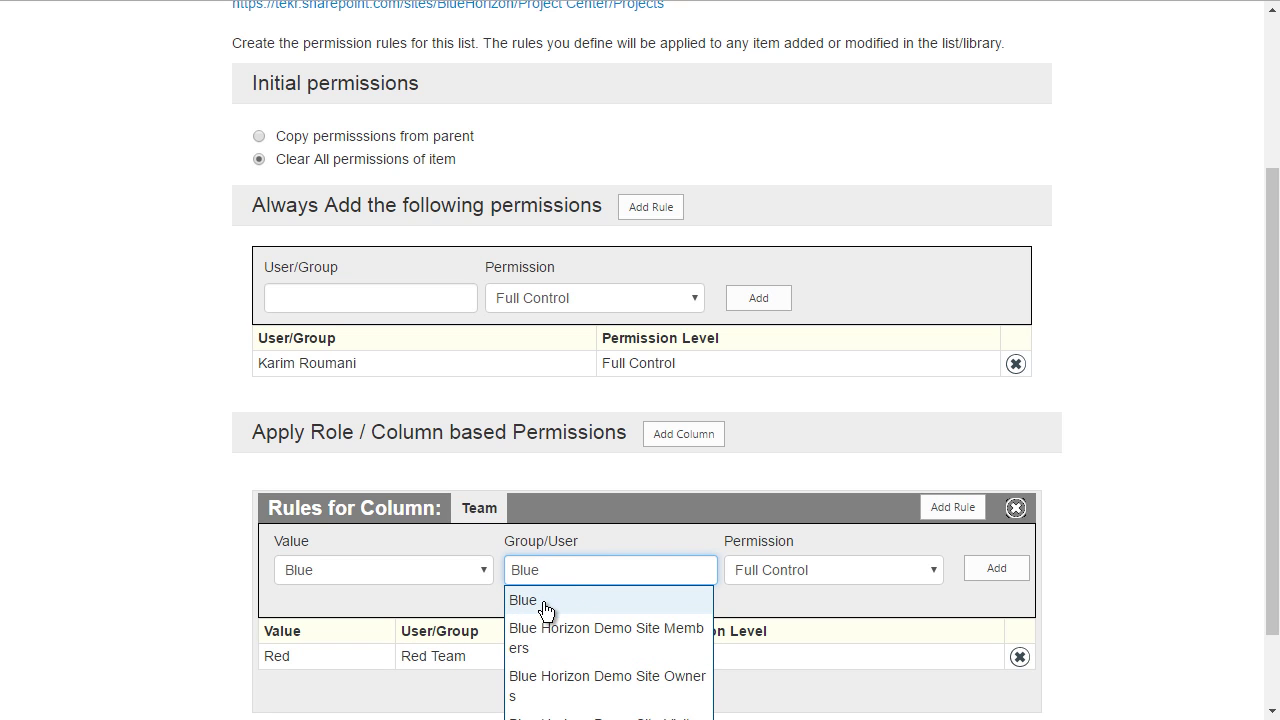
type("Tea")
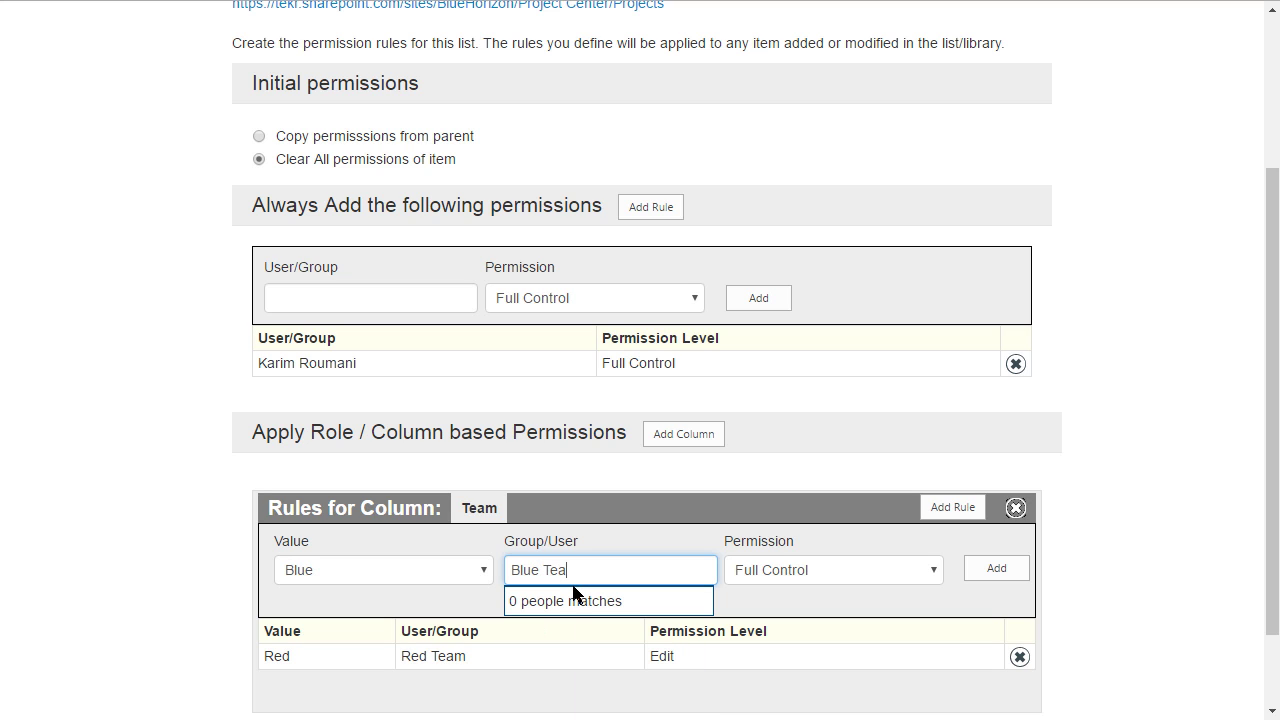
key("BackSpace")
key("BackSpace")
key("BackSpace")
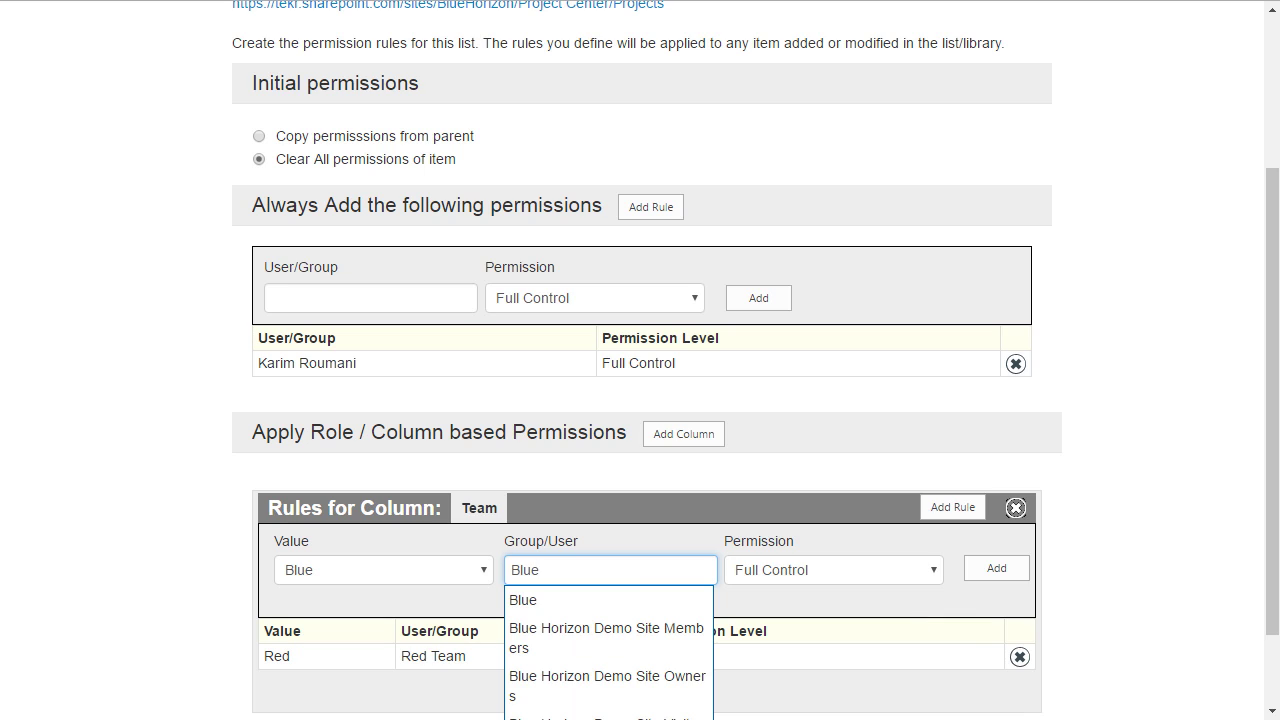
scroll(574, 437, "down", 1)
left_click(586, 466)
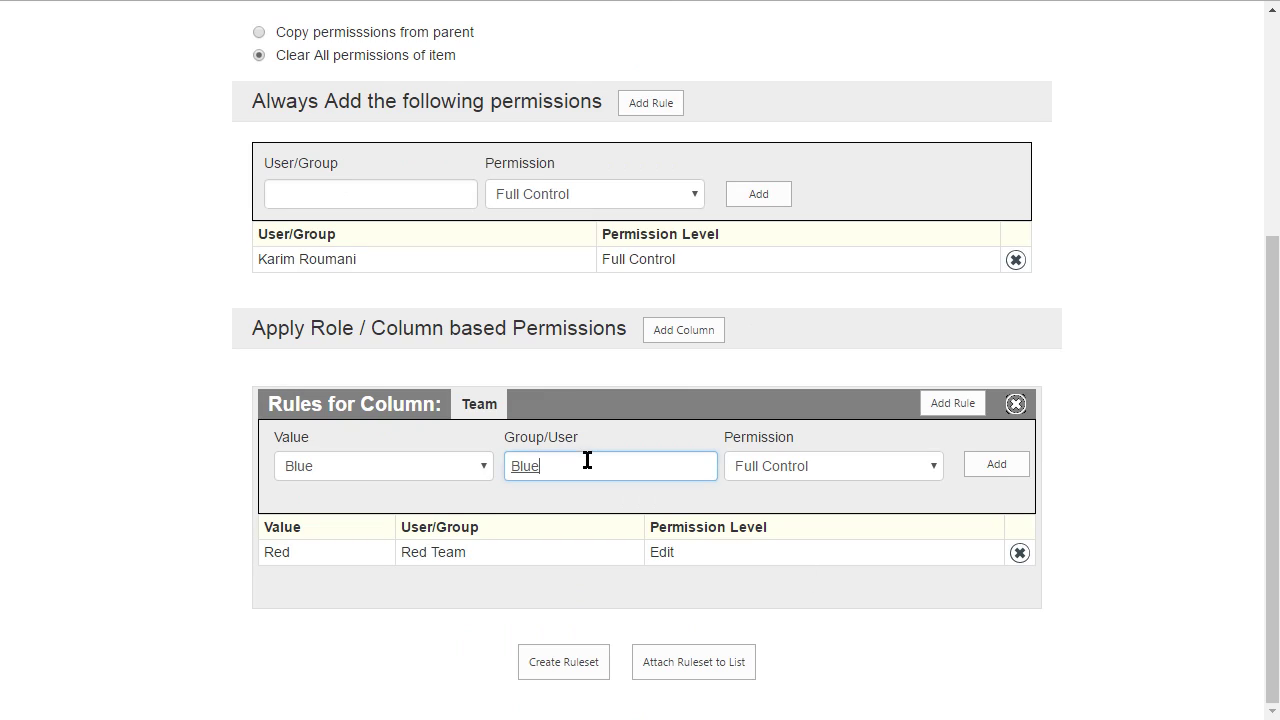
left_click(903, 478)
left_click(811, 528)
left_click(984, 468)
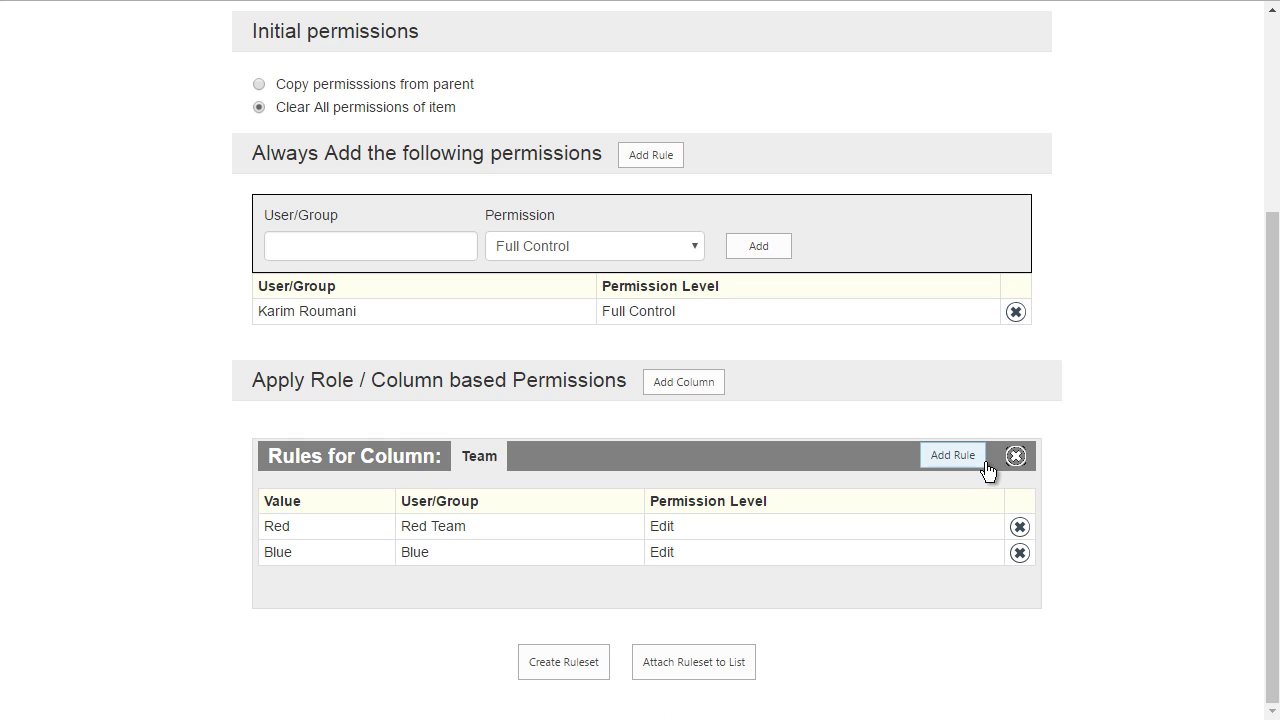
- Add a Team column rule that gives the Green group Edit permission when the value is Green
left_click(935, 455)
left_click(376, 527)
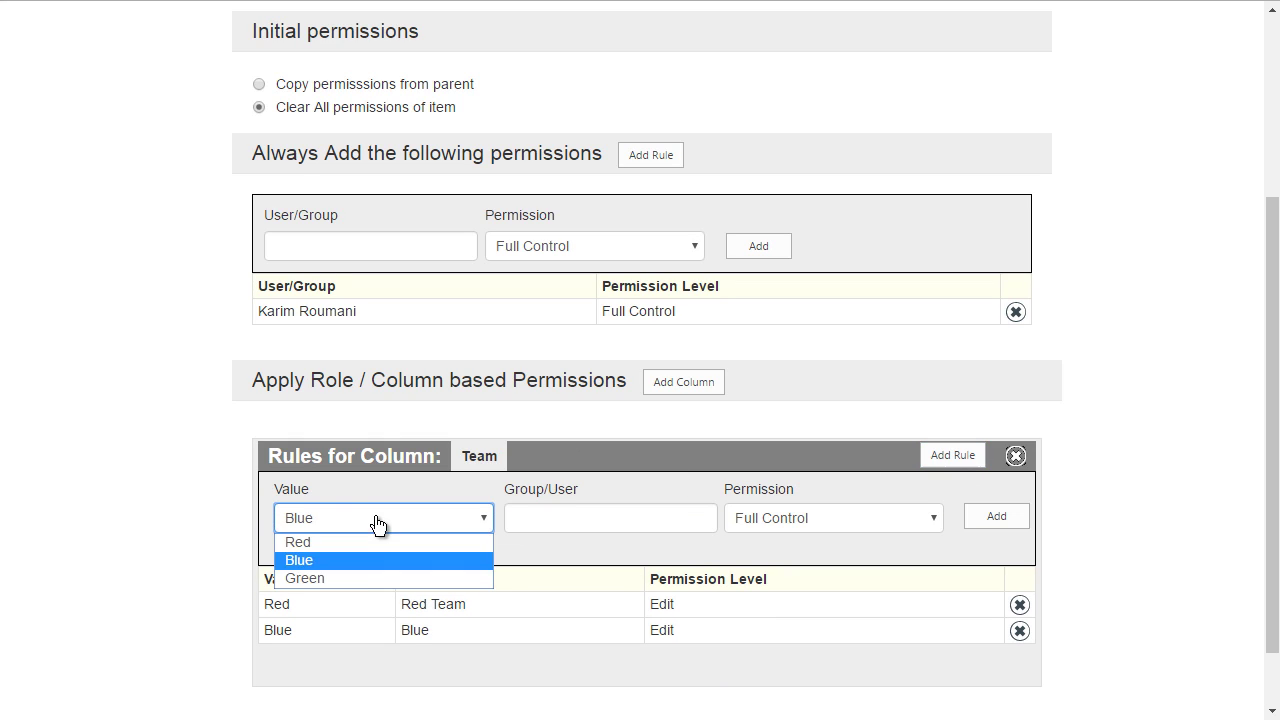
left_click(352, 574)
left_click(579, 512)
type("Green")
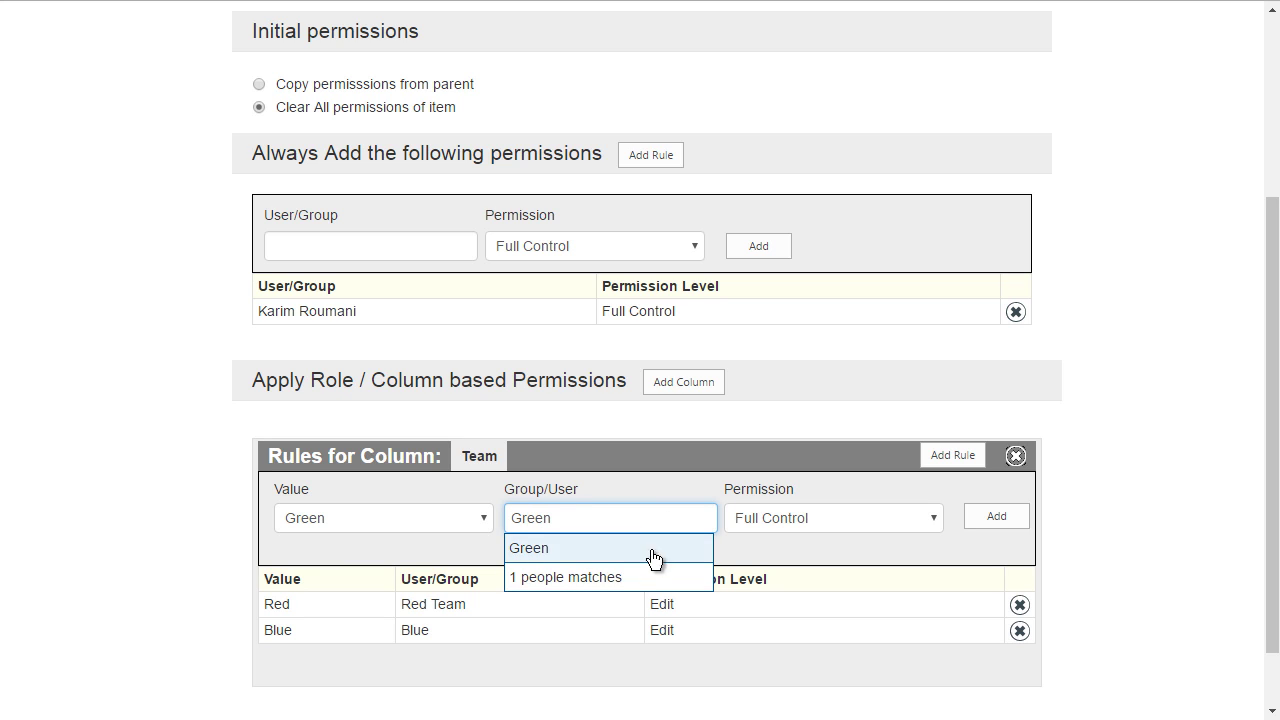
left_click(650, 552)
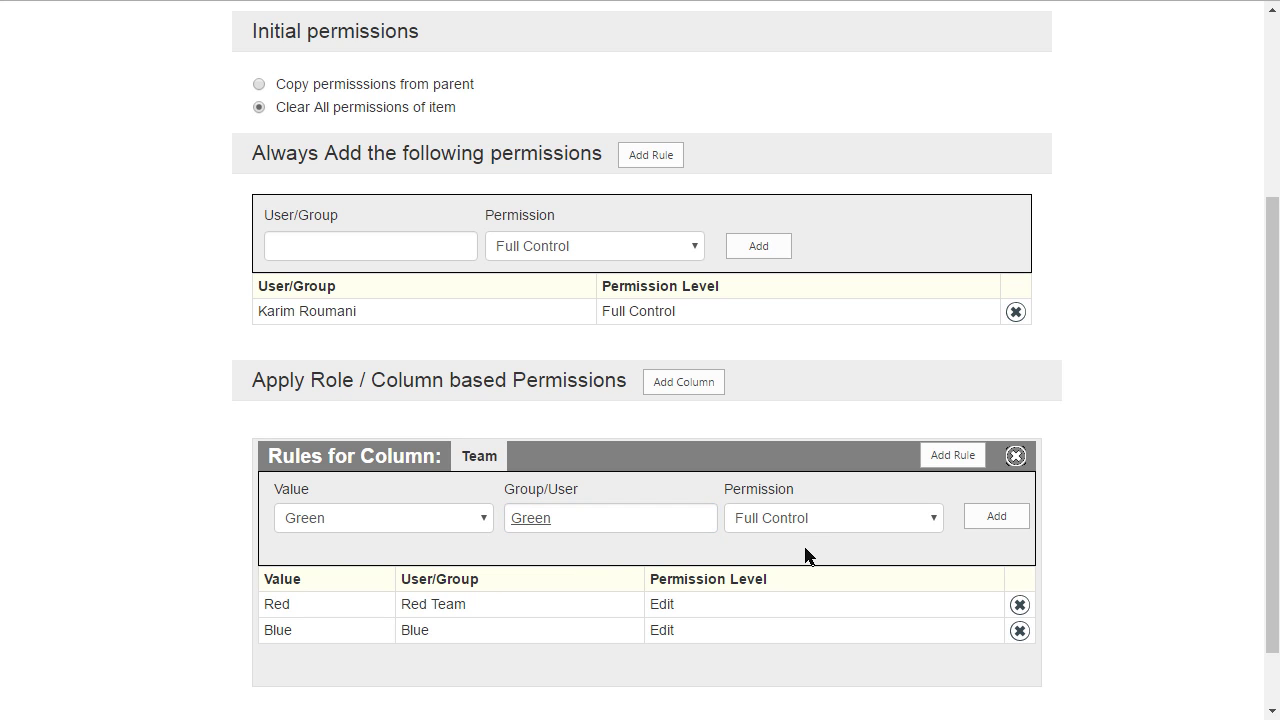
left_click(868, 522)
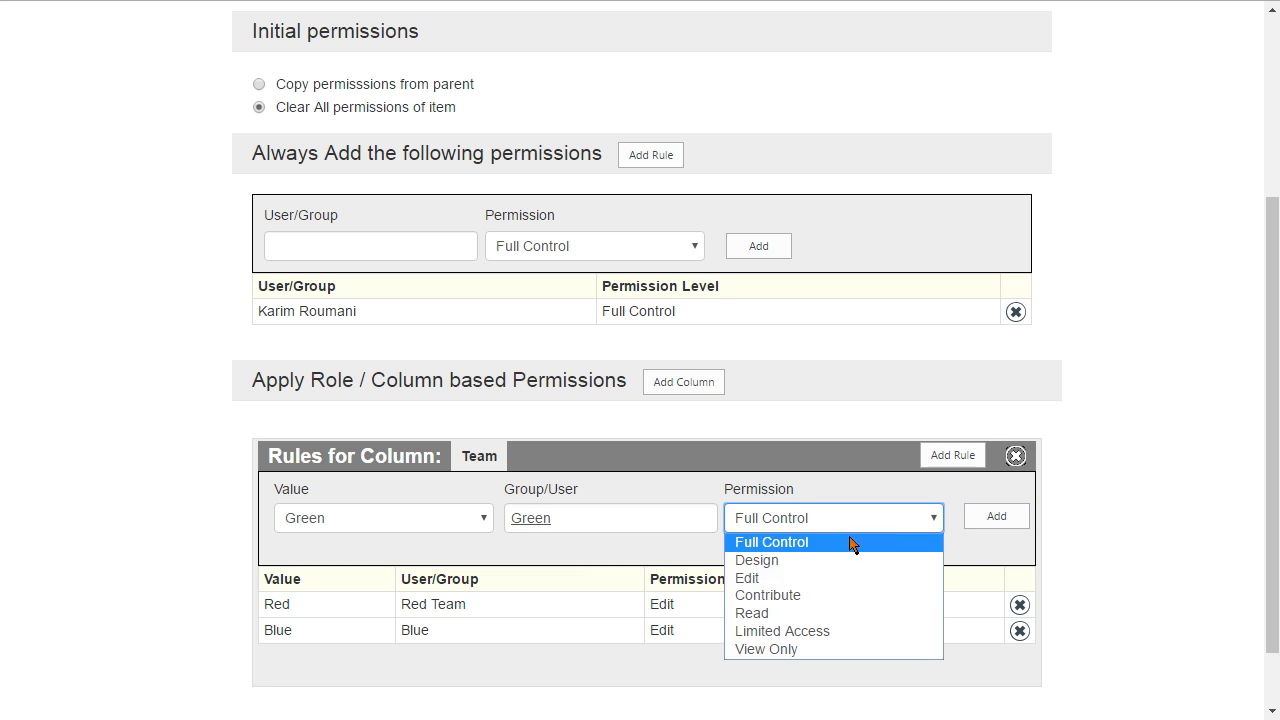
left_click(821, 580)
left_click(990, 520)
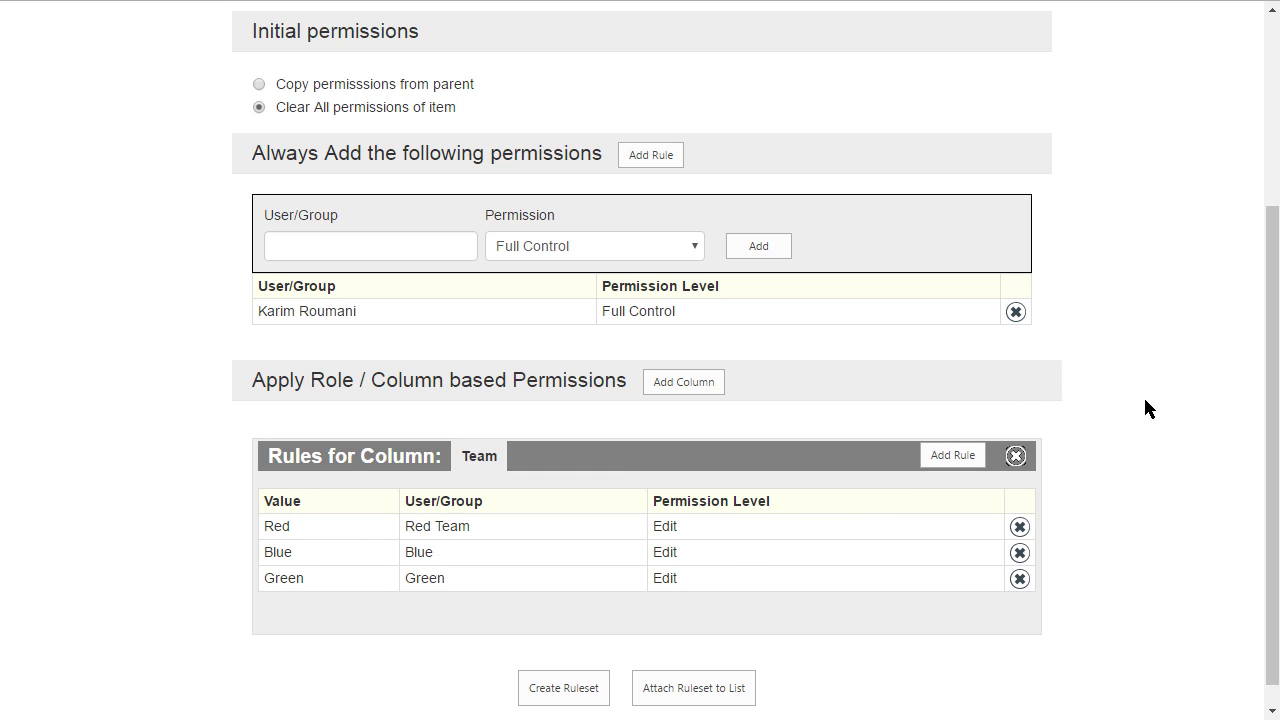
- Add the Document Type column to the role and column based permissions
left_click(686, 385)
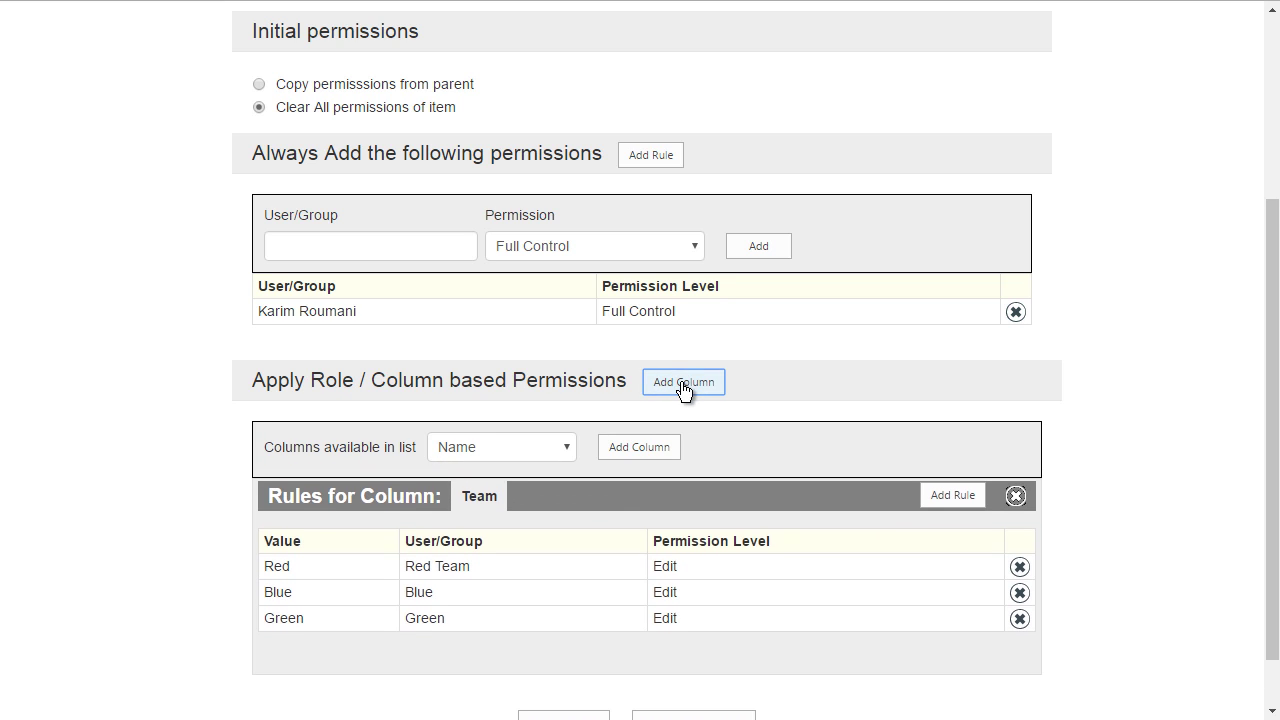
left_click(495, 456)
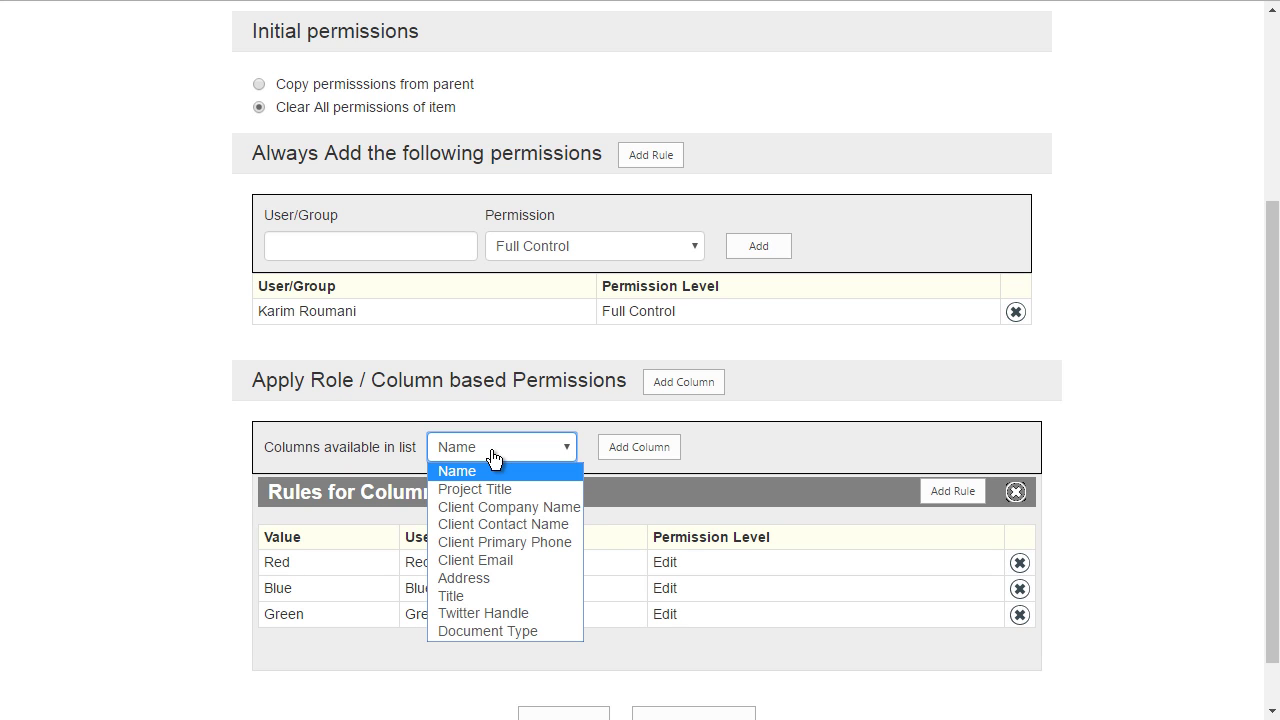
left_click(484, 634)
left_click(639, 447)
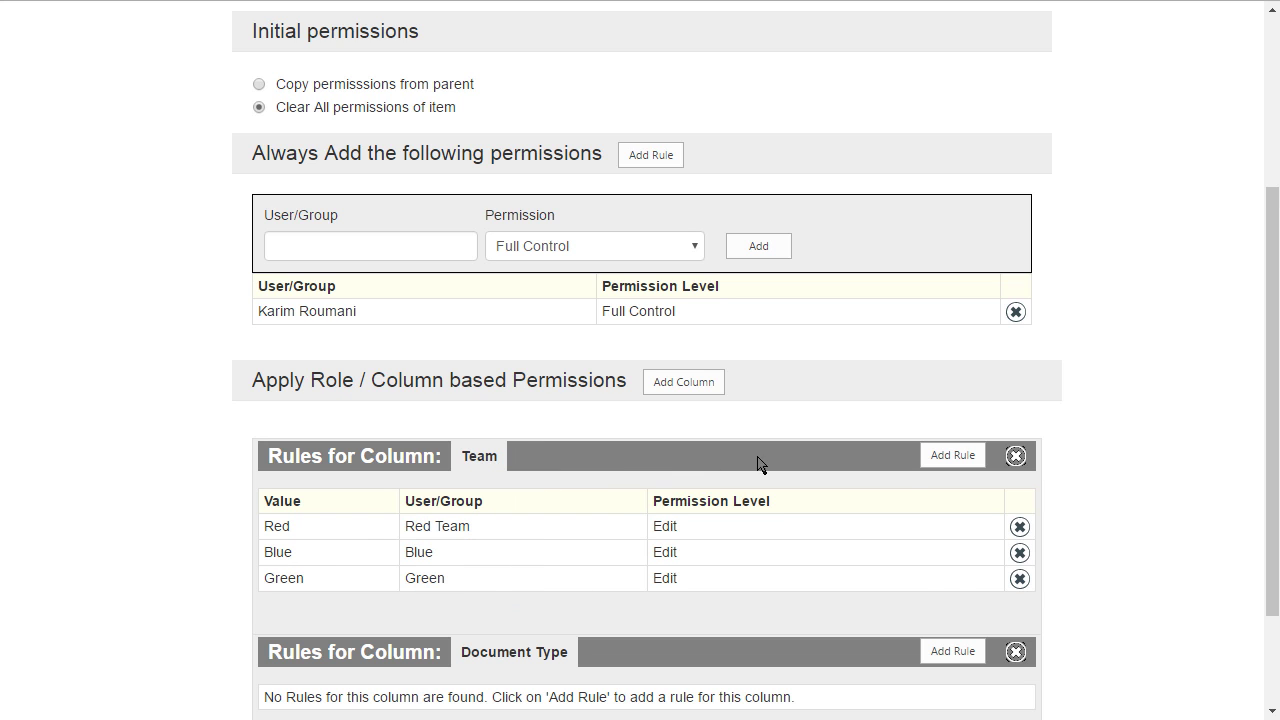
- Add a Document Type rule that gives the Accounts Receivable group Read permission when the value is Credit Card Info
left_click_drag(1270, 478, 1249, 600)
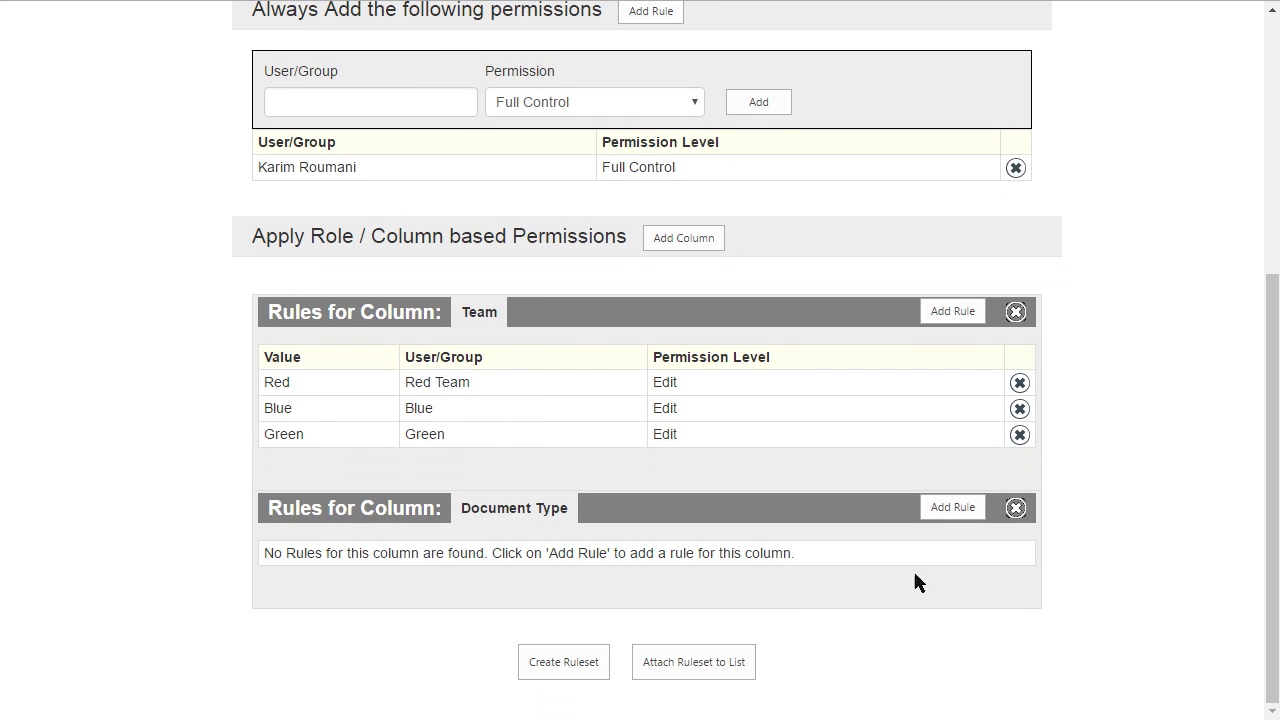
left_click(952, 508)
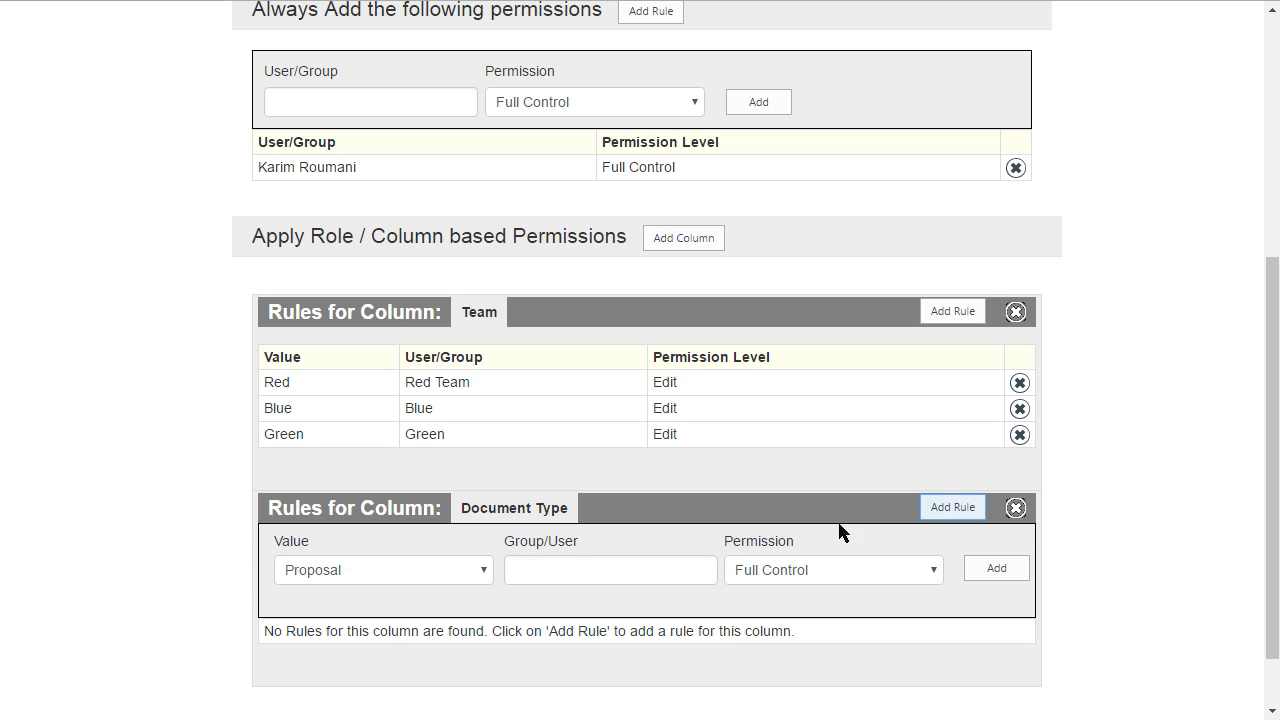
left_click(450, 572)
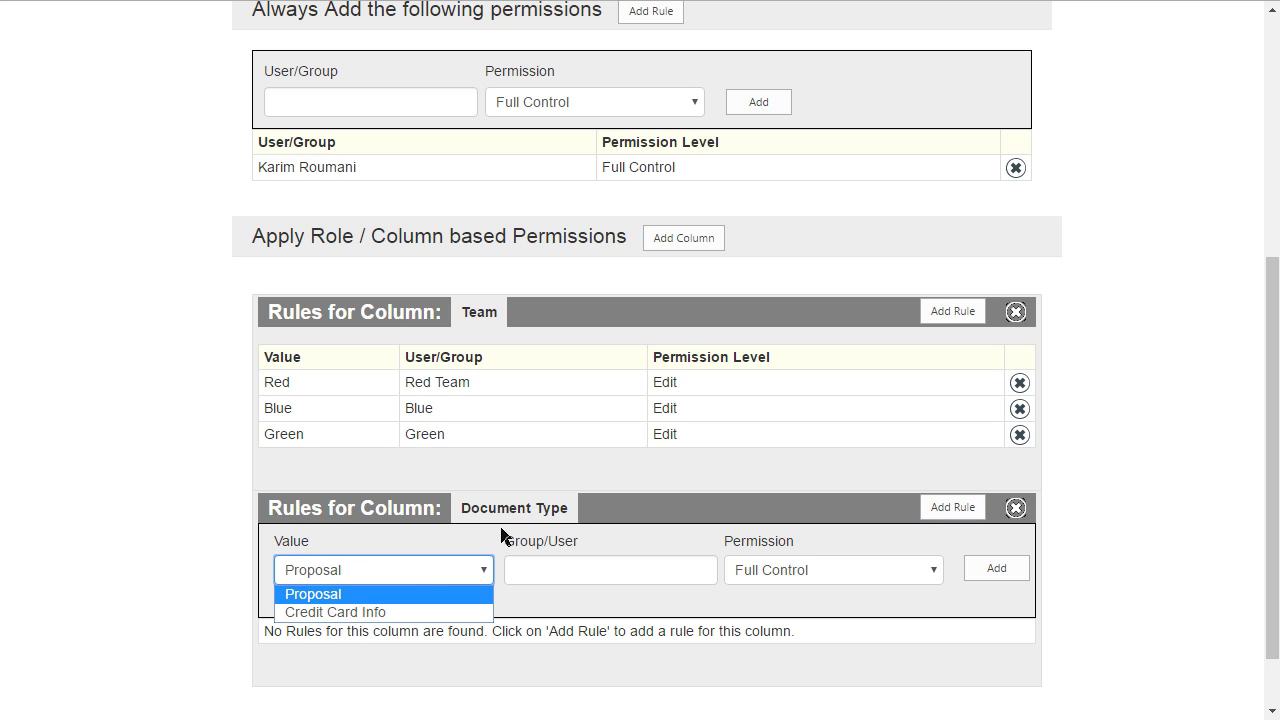
left_click(355, 612)
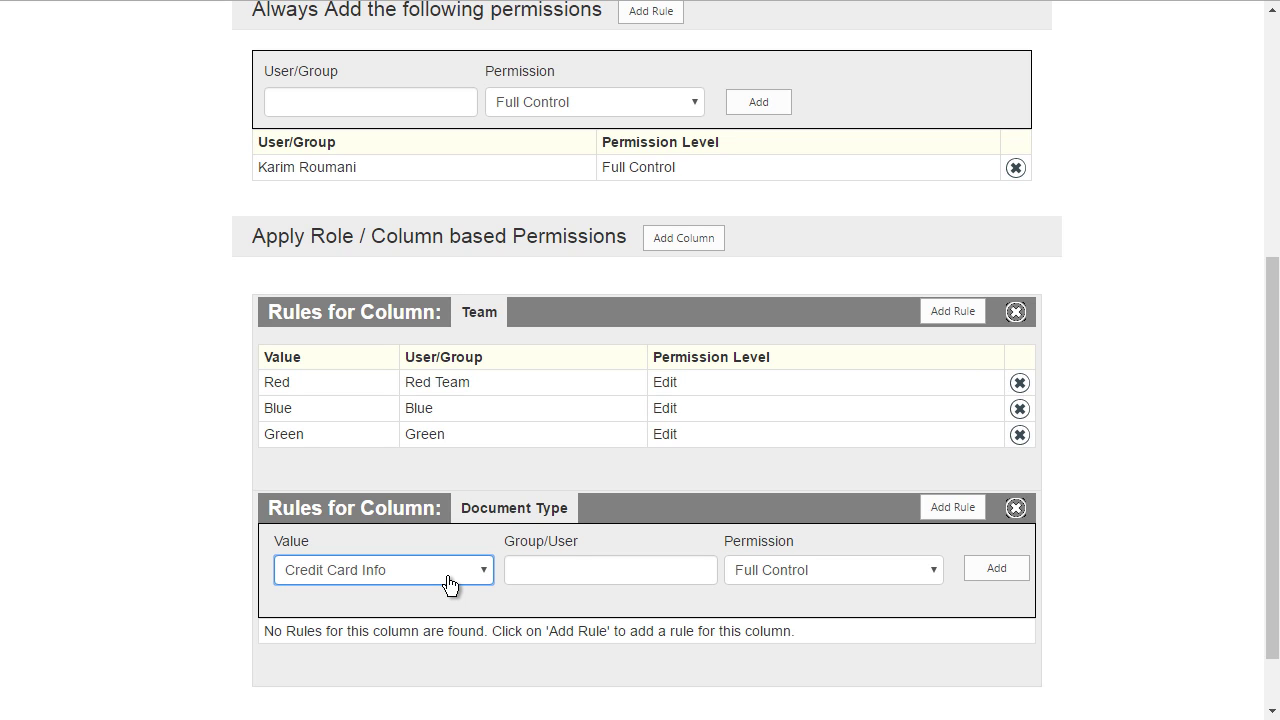
left_click(583, 568)
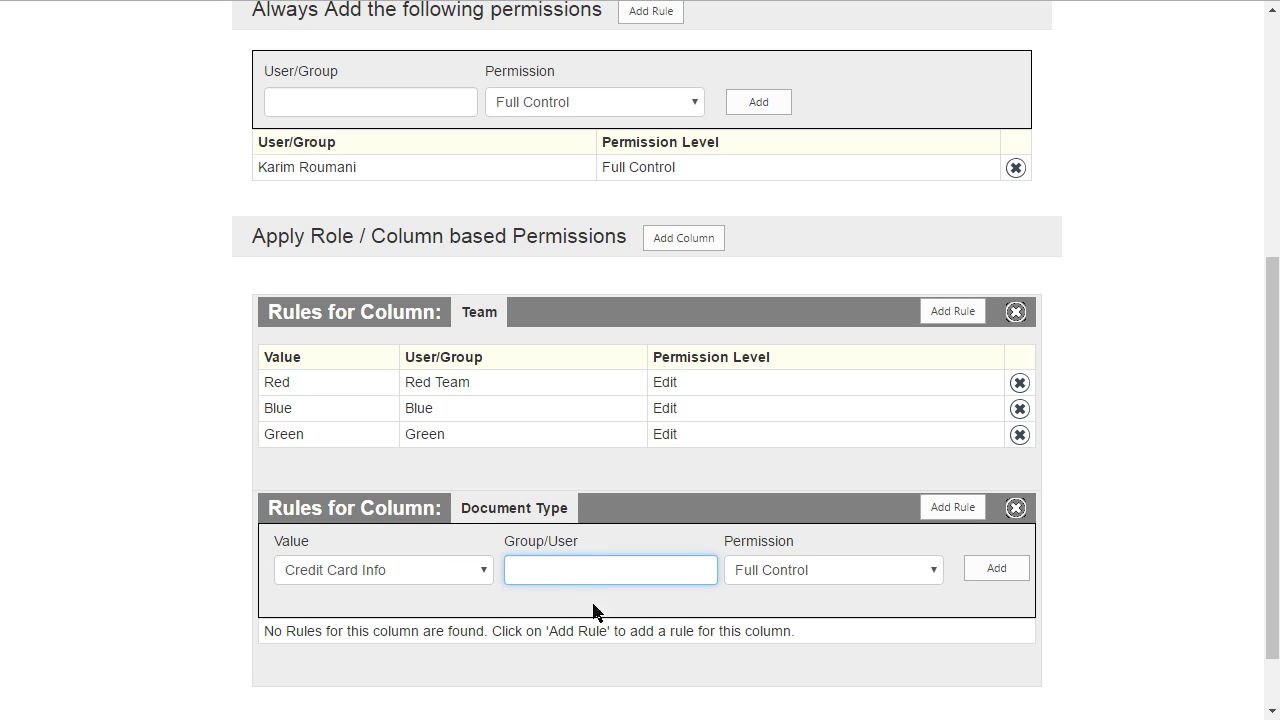
type("Accoun")
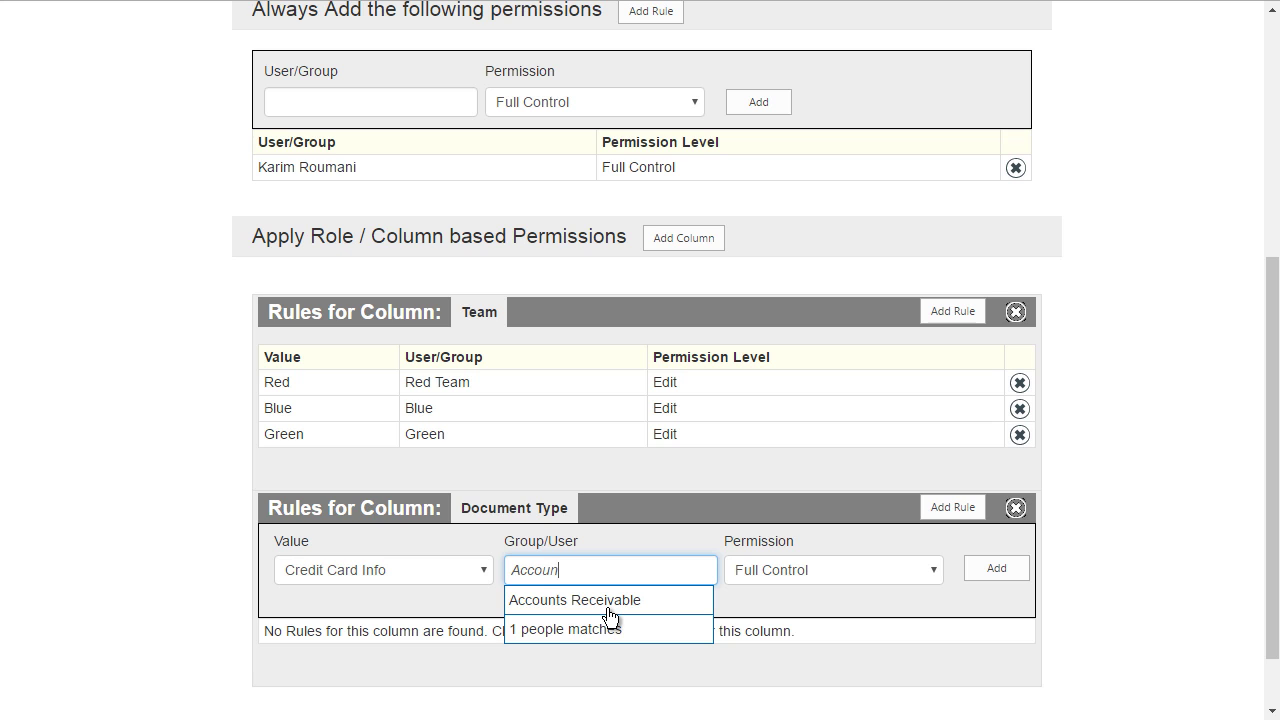
left_click(607, 603)
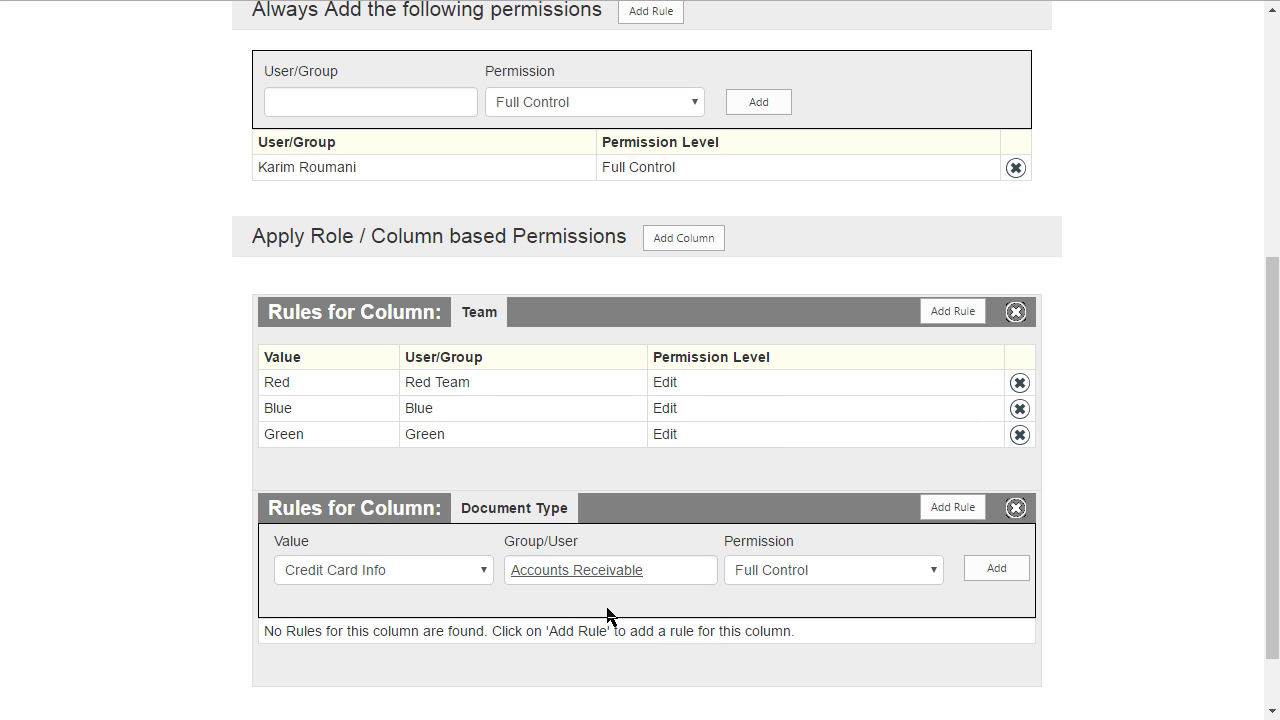
left_click(803, 578)
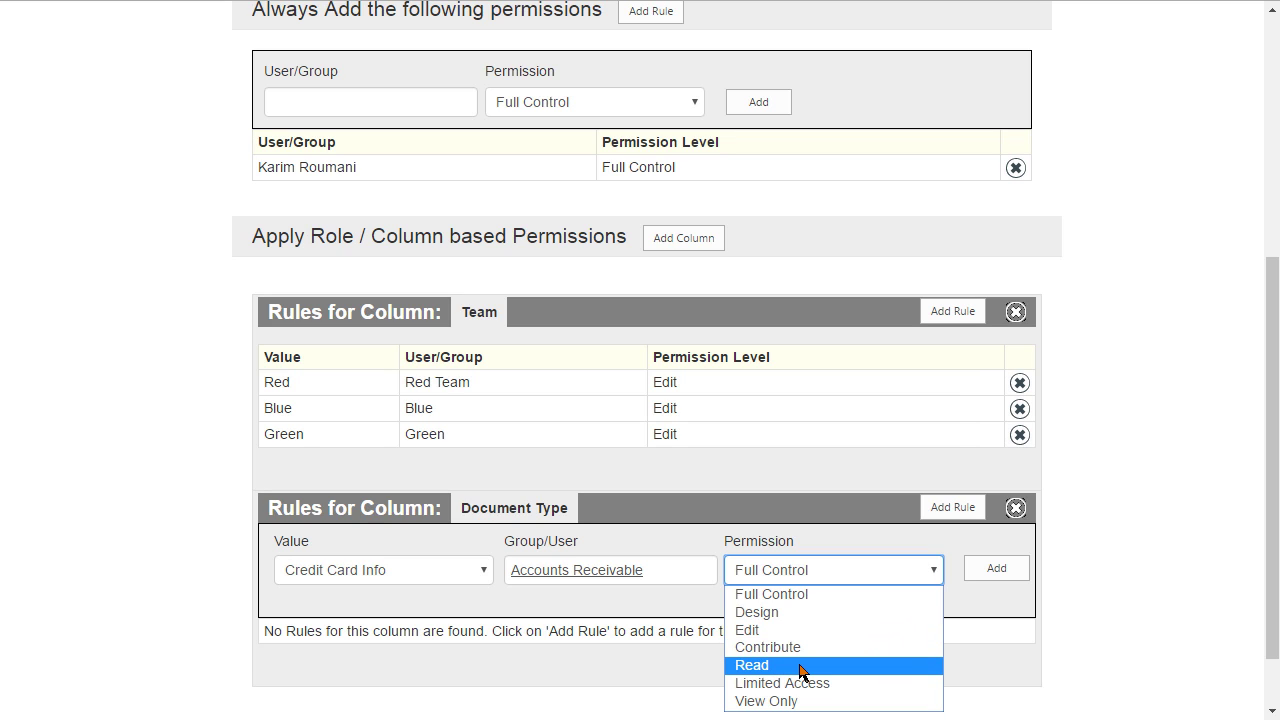
left_click(801, 666)
left_click(804, 610)
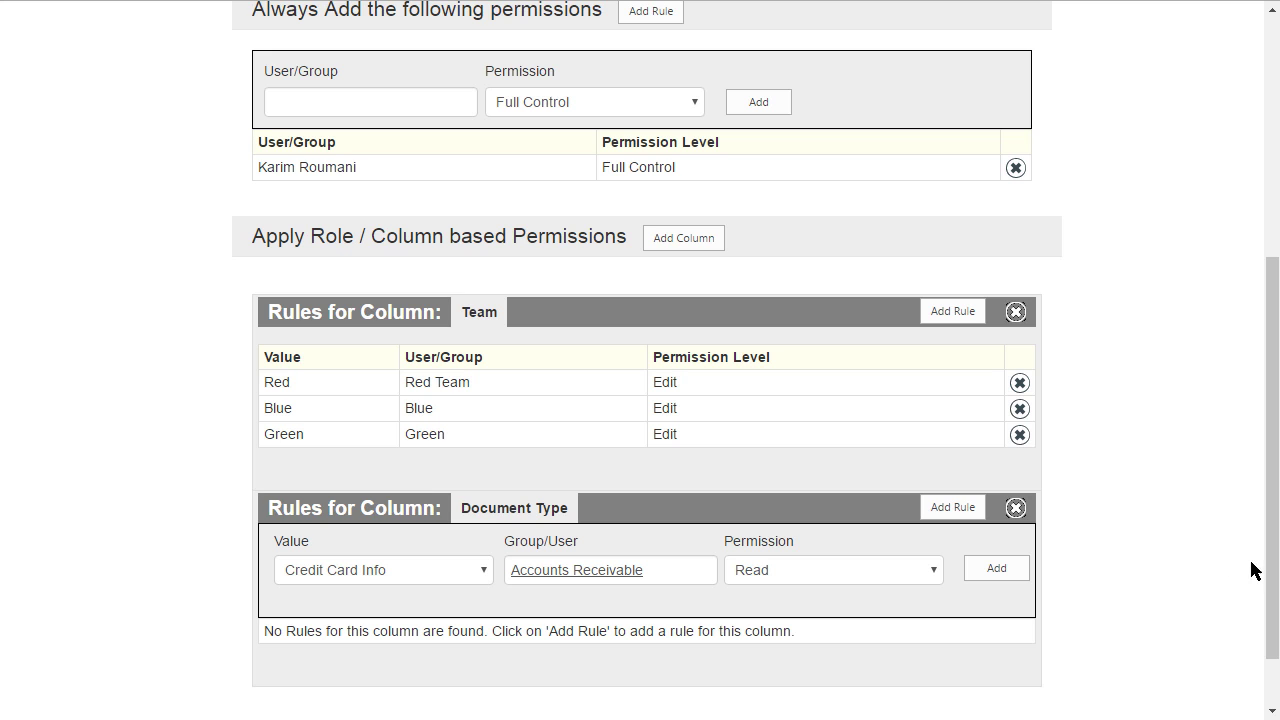
scroll(1238, 598, "down", 1)
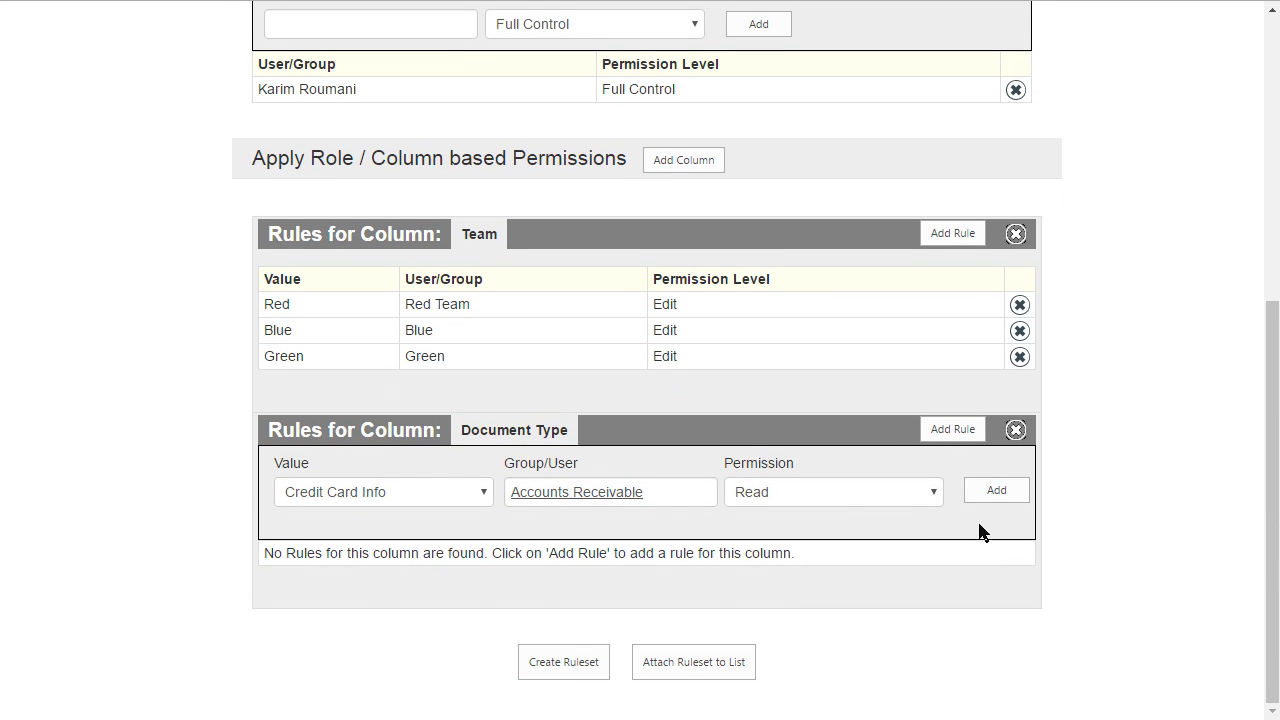
left_click(996, 492)
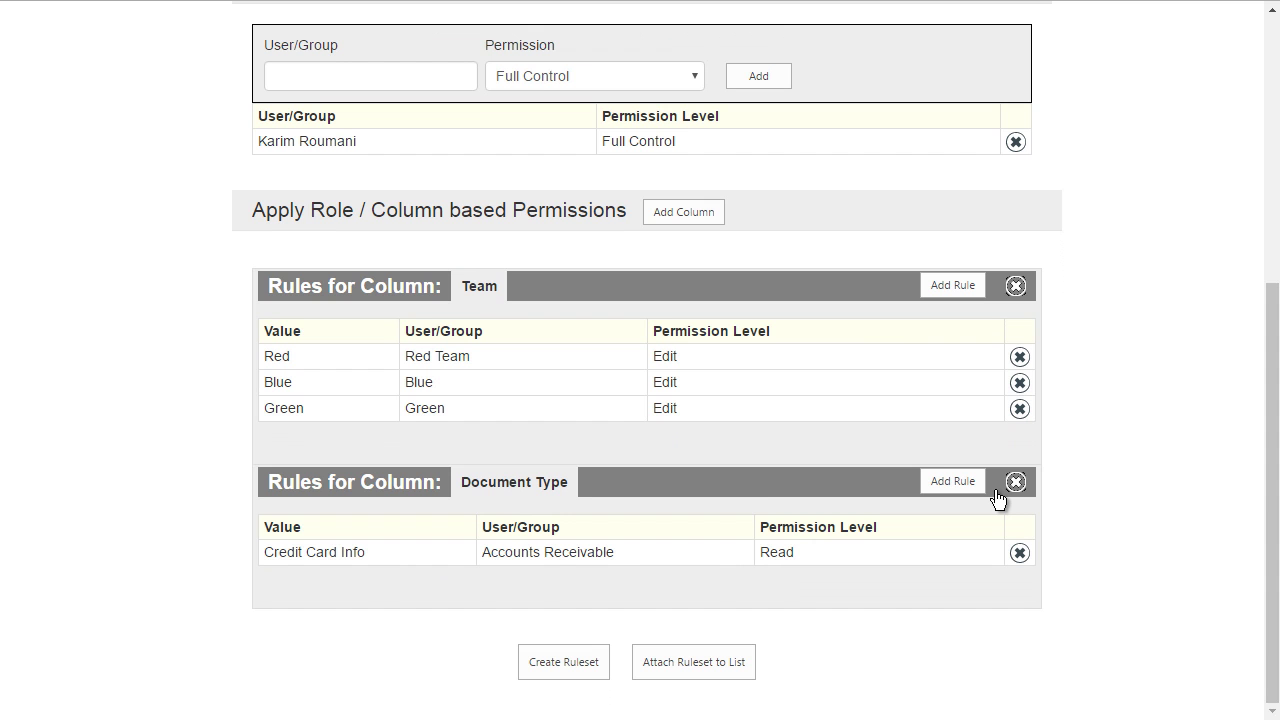
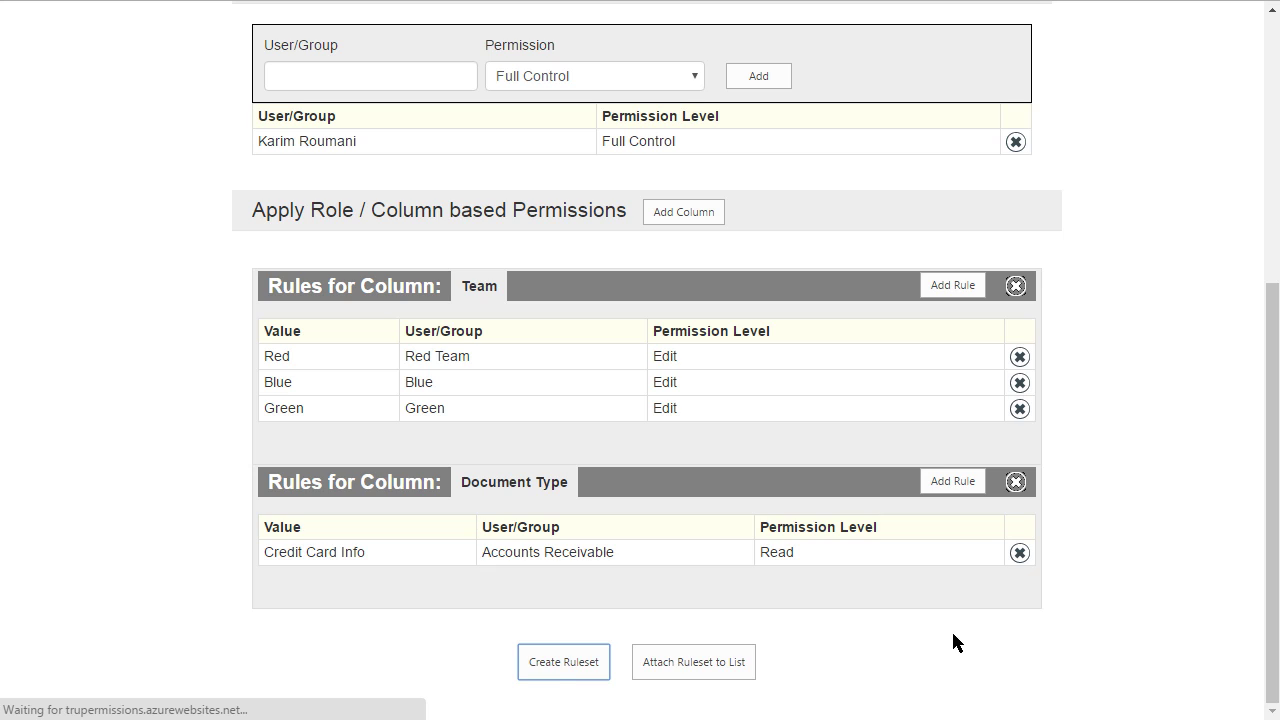
- Create the ruleset from the defined rules and attach it to the list
left_click(596, 660)
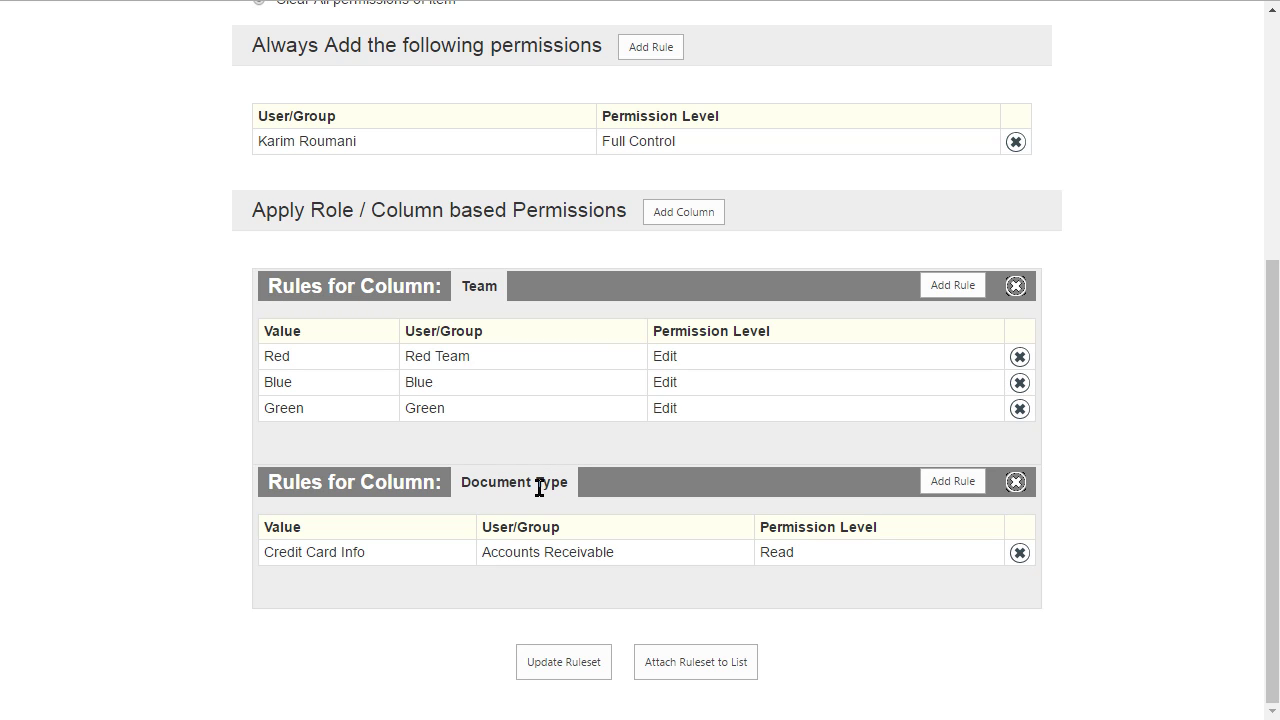
left_click(670, 672)
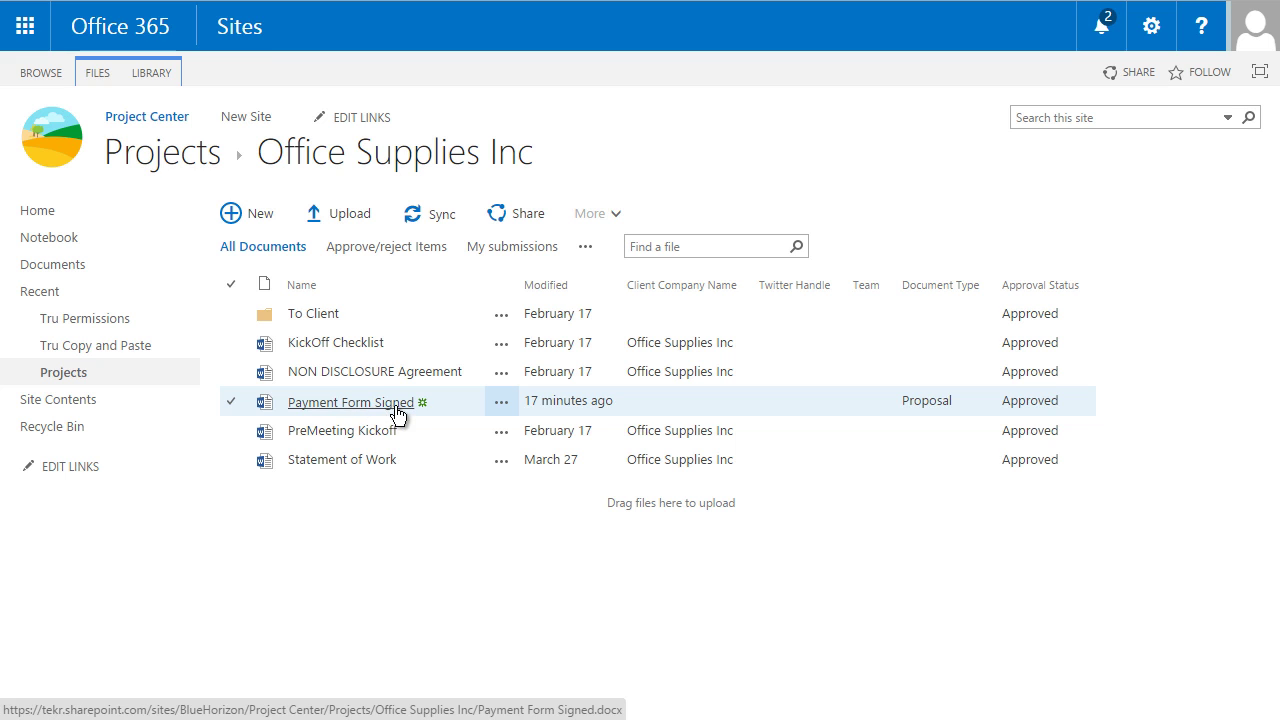
- Examine who the Payment Form Signed document in the Office Supplies Inc folder is shared with, including its advanced permissions
left_click(500, 406)
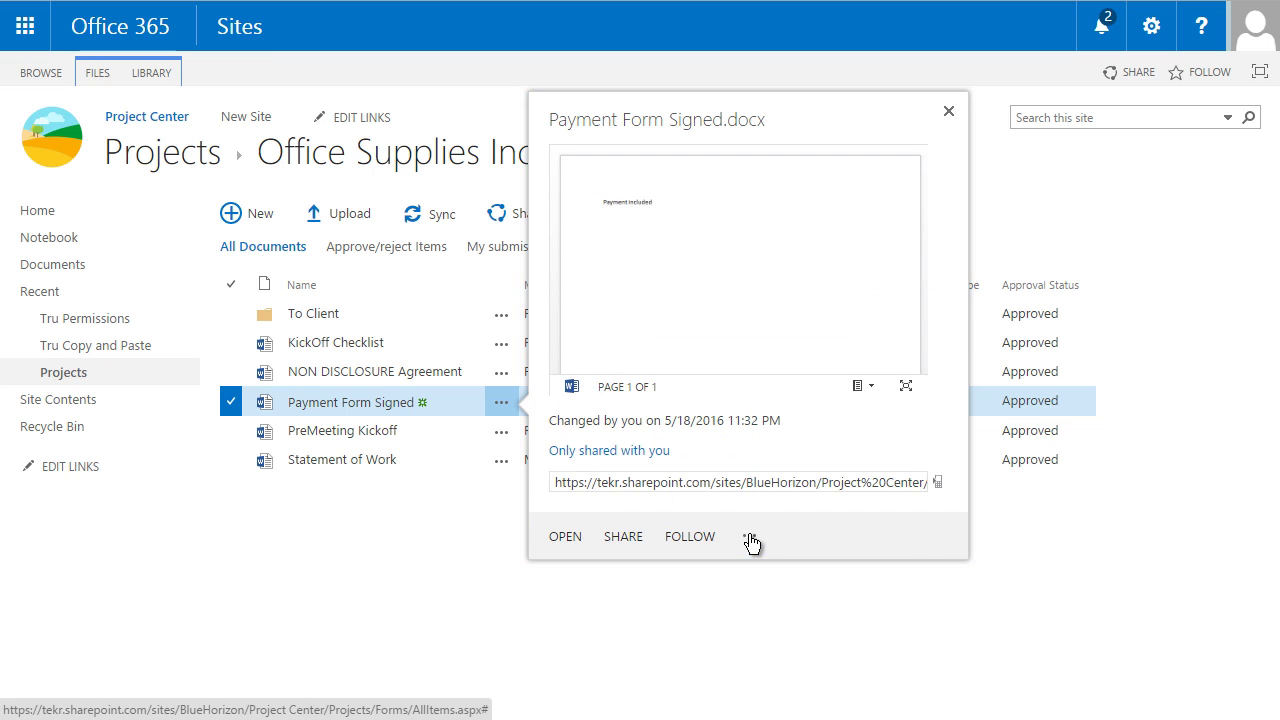
left_click(750, 539)
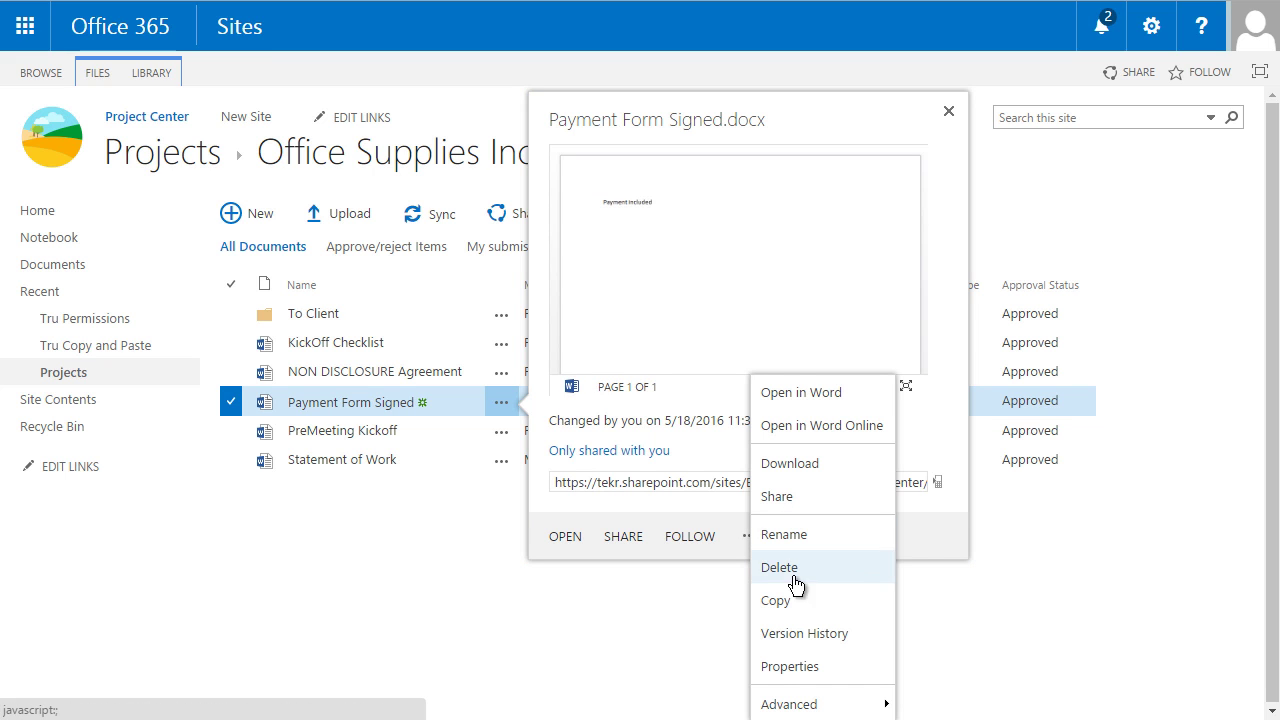
mouse_move(812, 706)
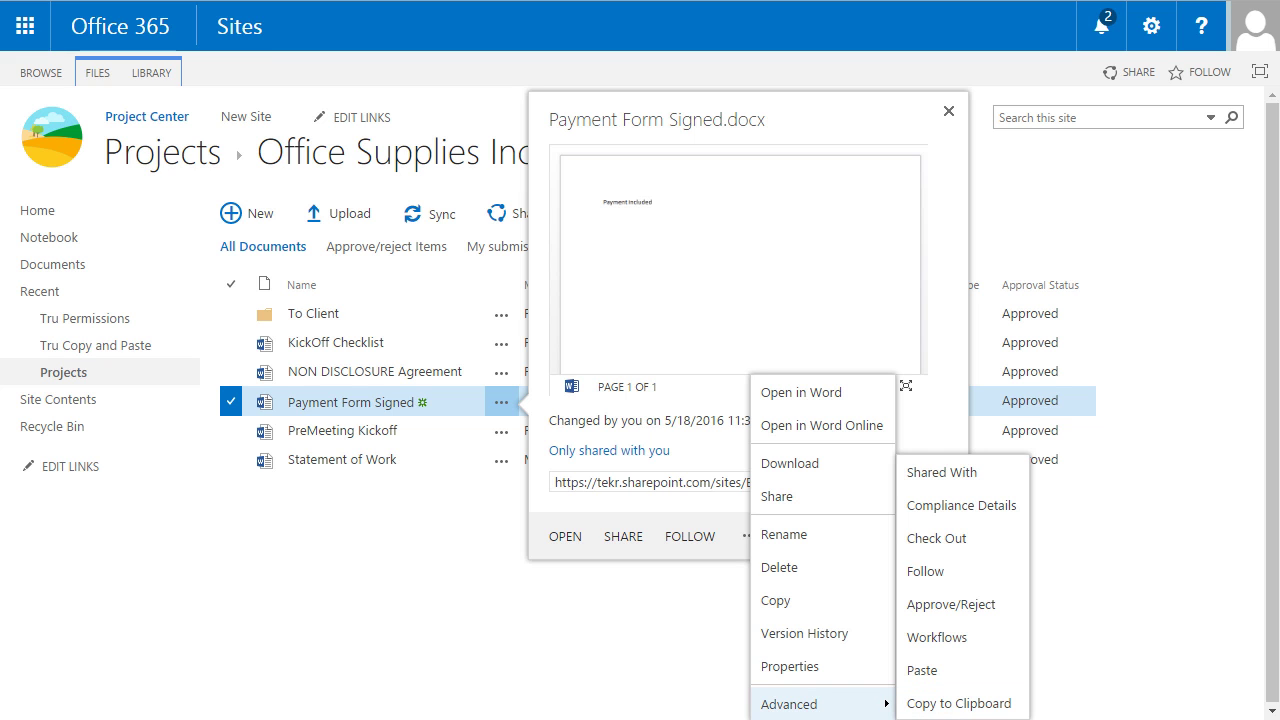
left_click(623, 537)
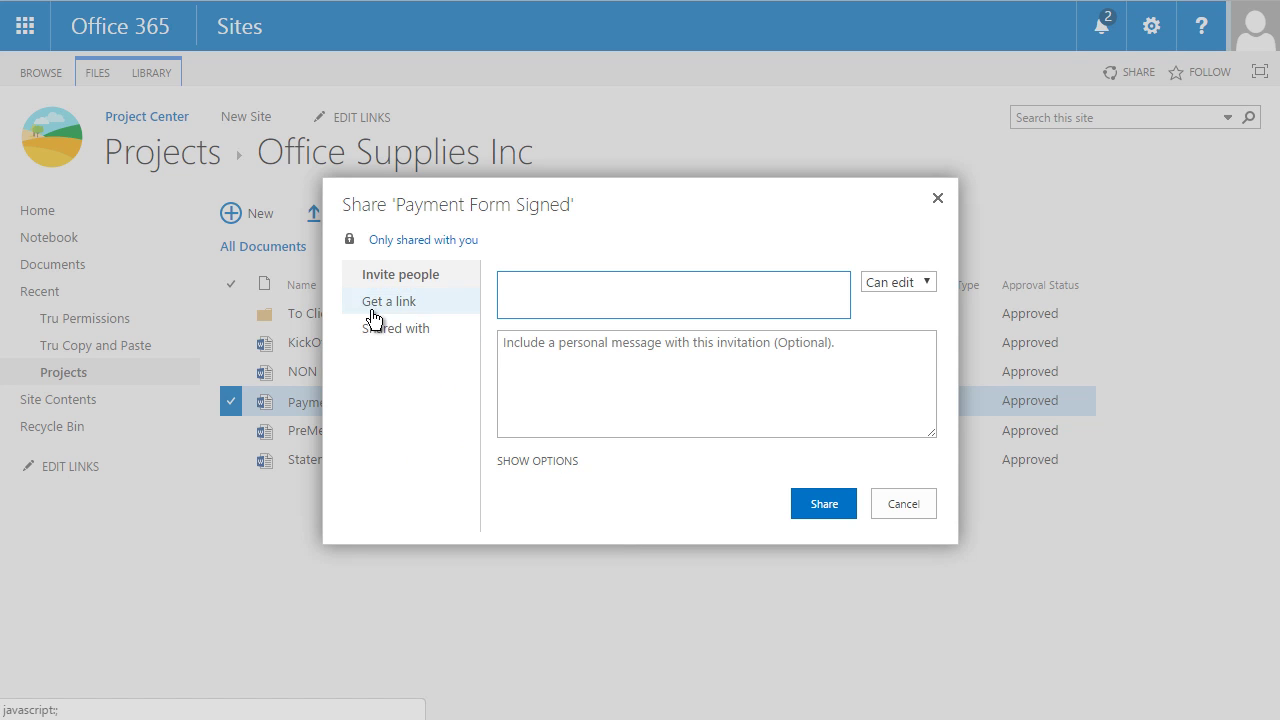
left_click(396, 341)
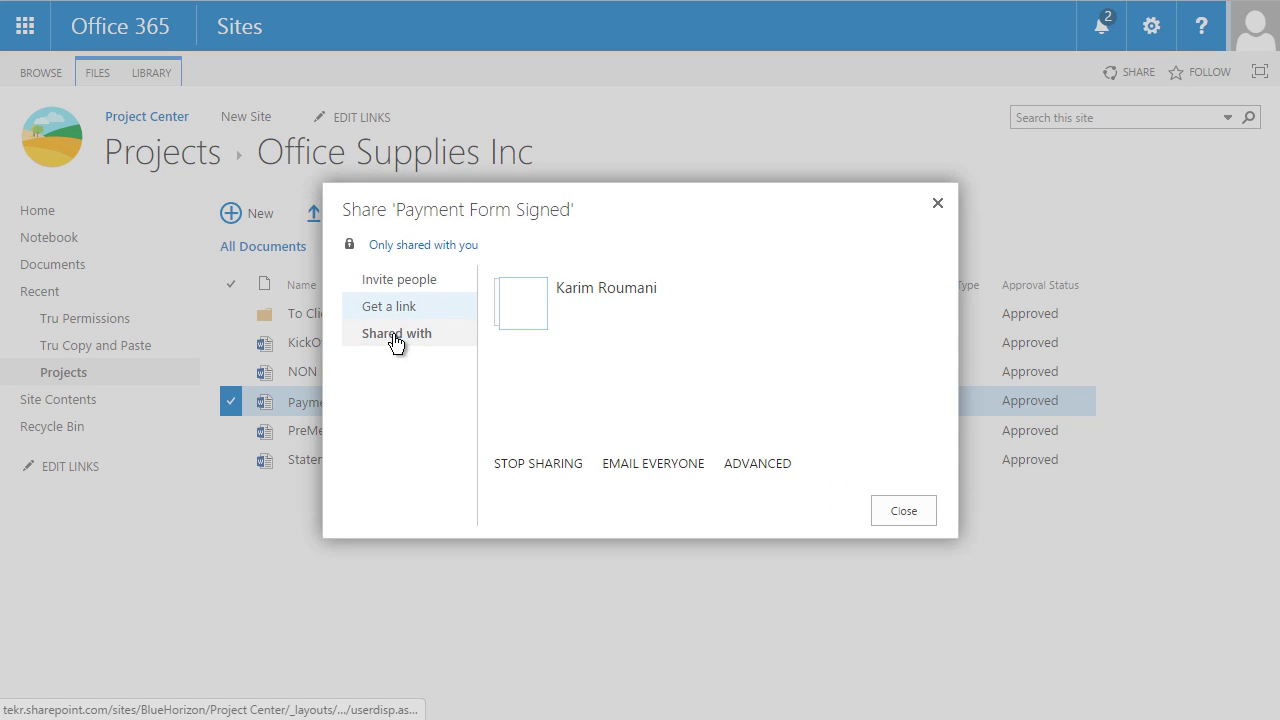
left_click(760, 467)
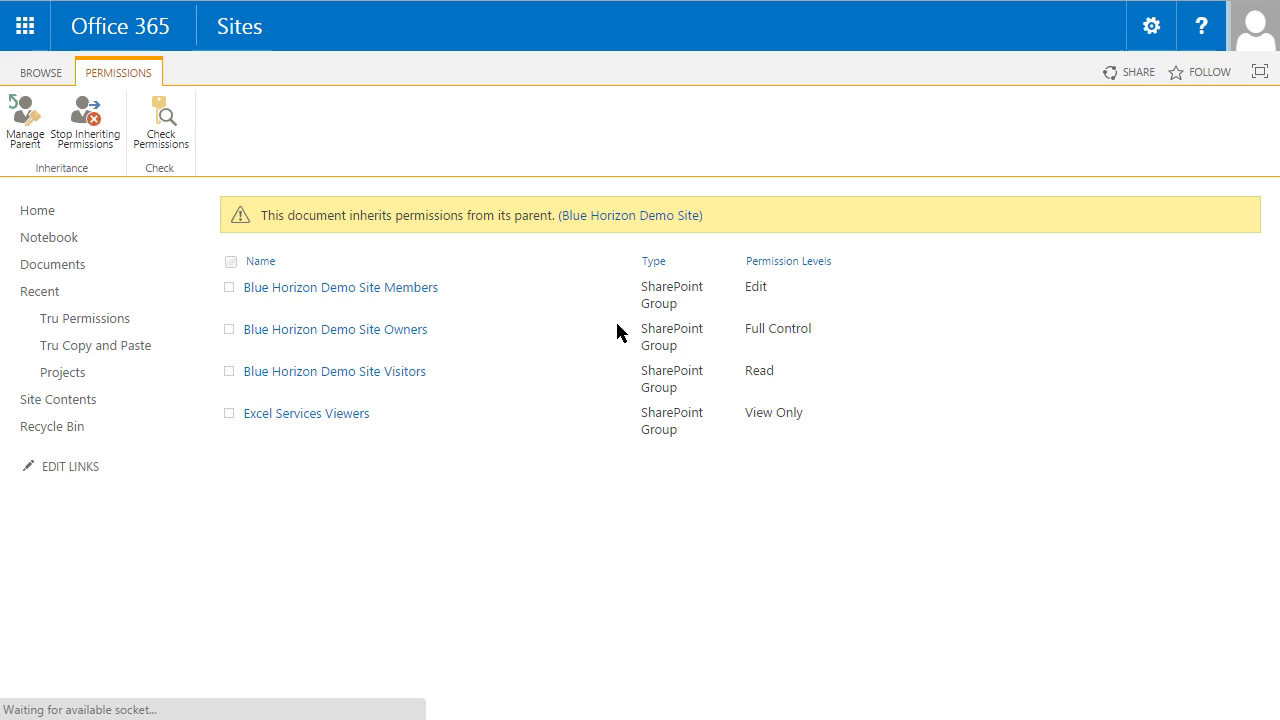
left_click(178, 145)
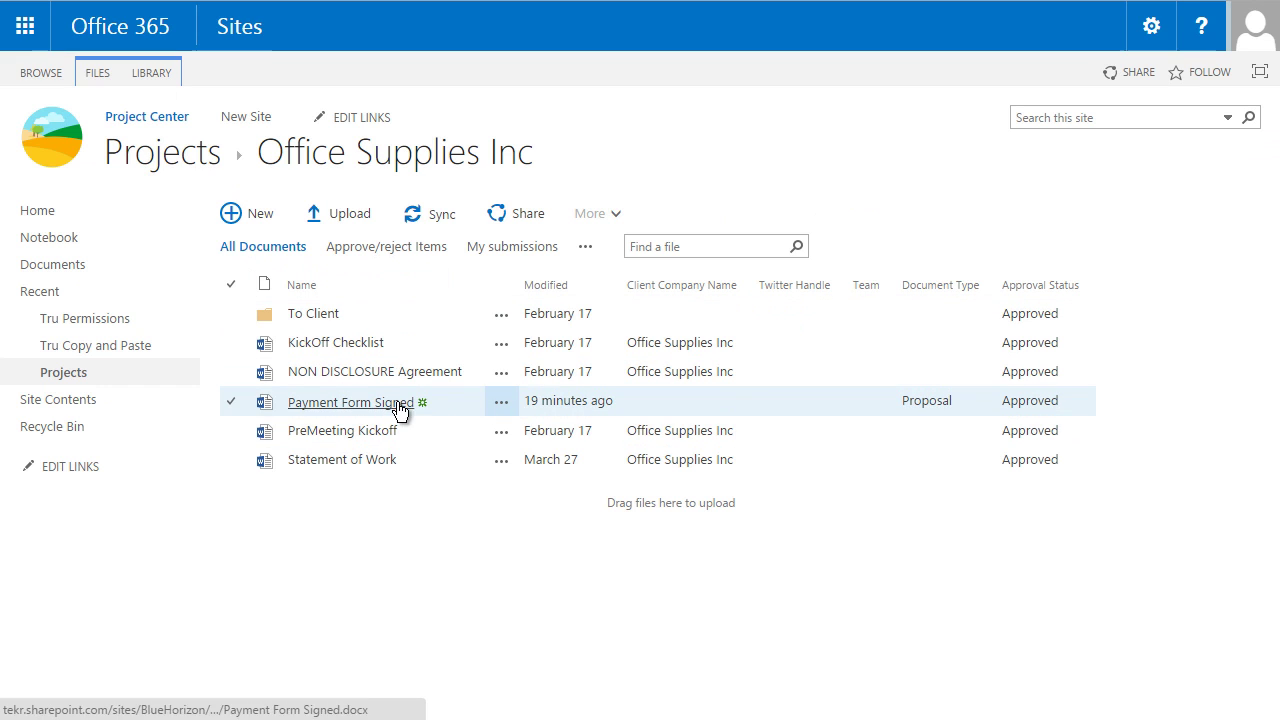
- Select the Payment Form Signed document in the Office Supplies Inc folder and open its properties for editing
left_click(501, 405)
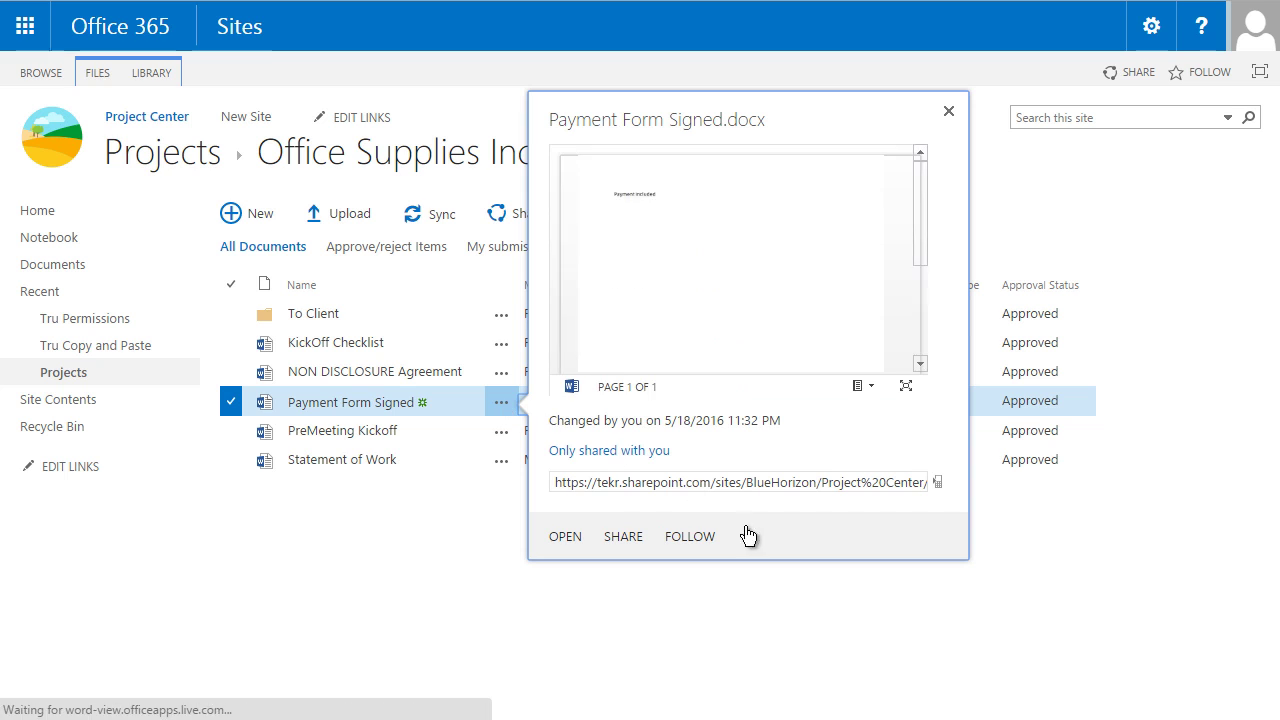
left_click(748, 536)
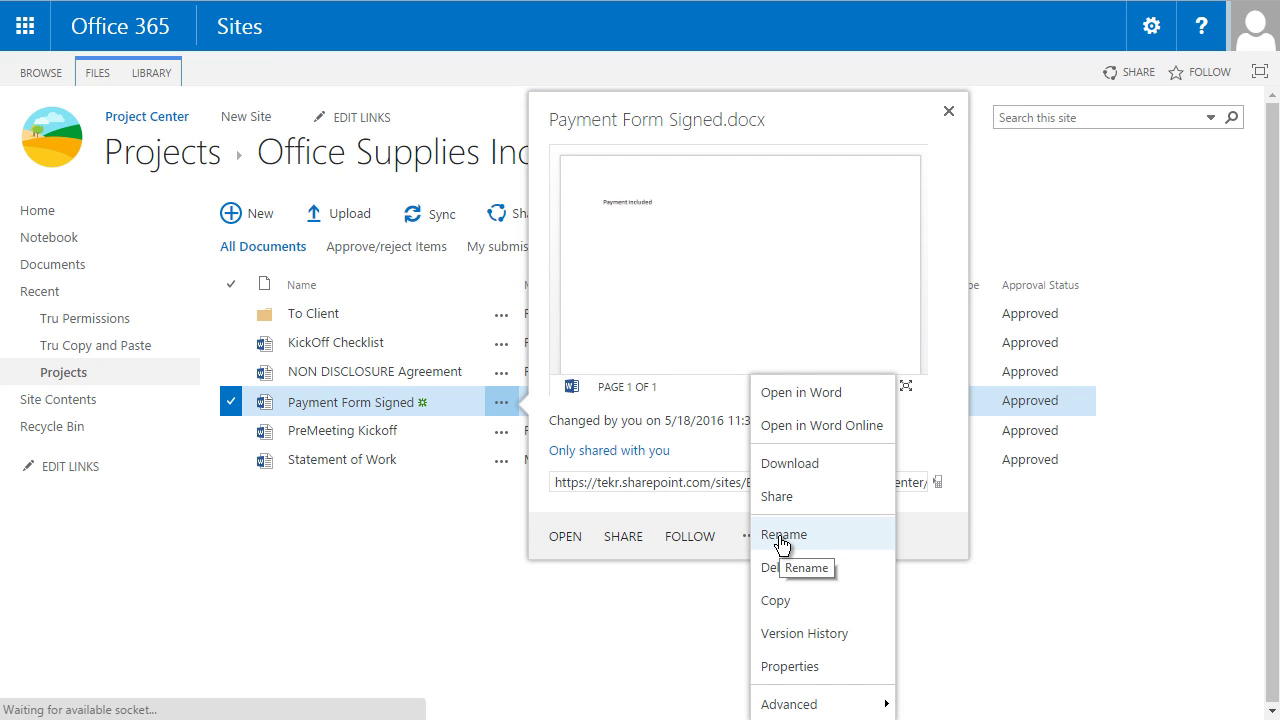
mouse_move(805, 697)
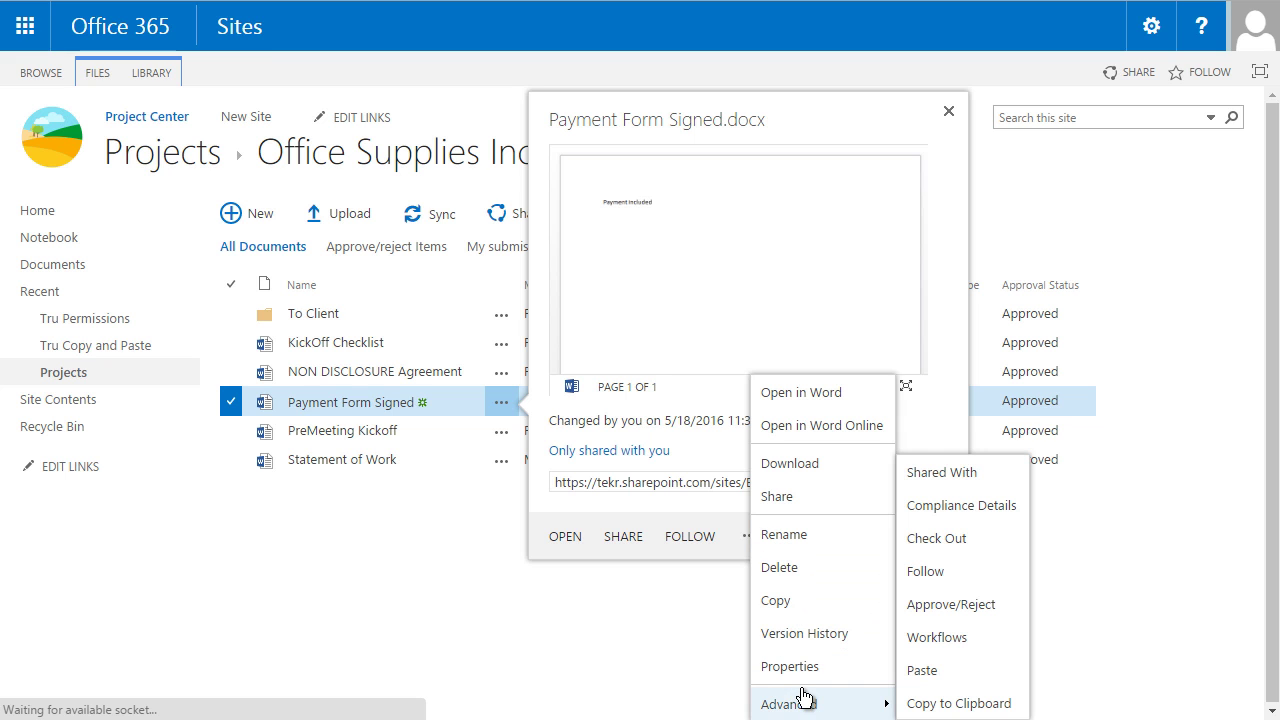
left_click(596, 643)
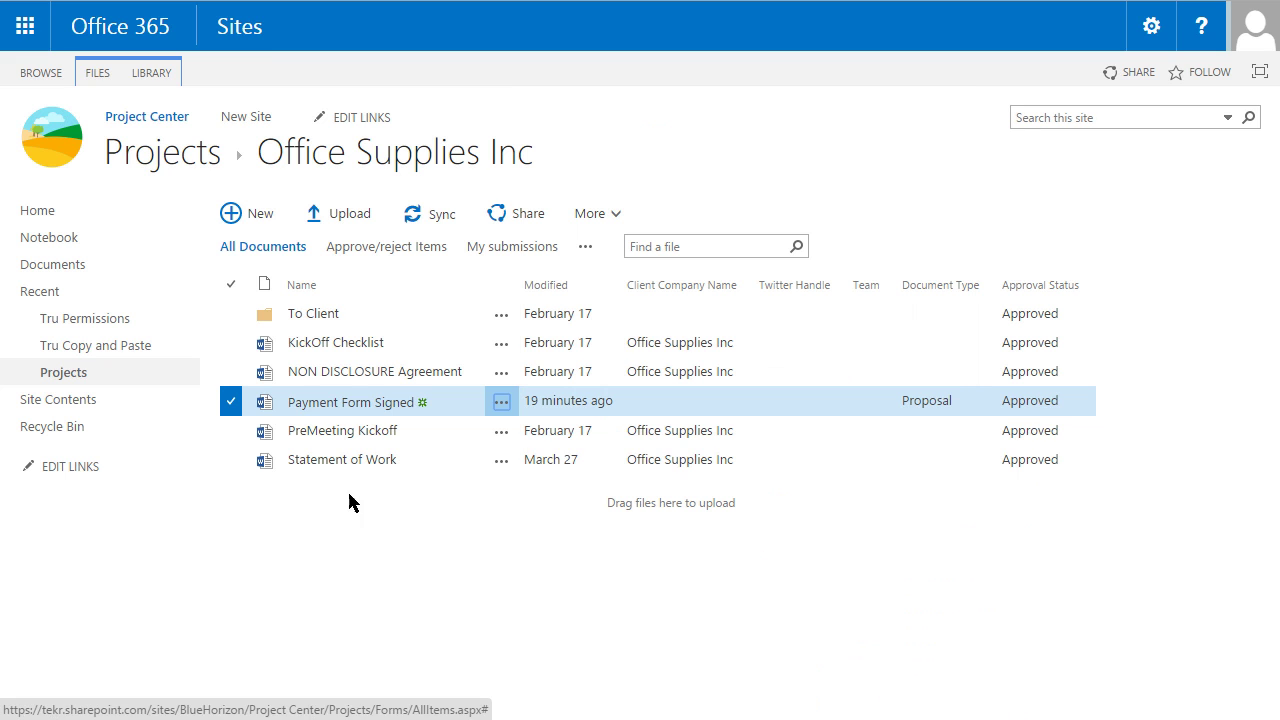
left_click(105, 75)
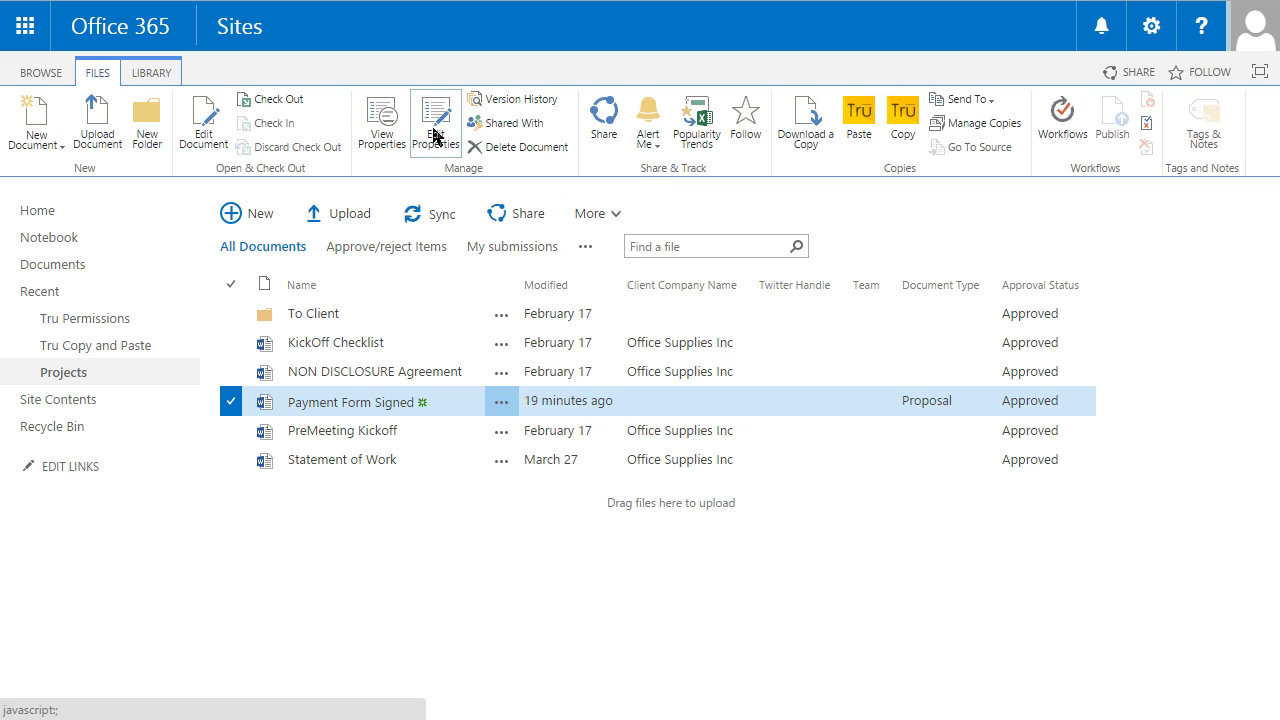
left_click(436, 136)
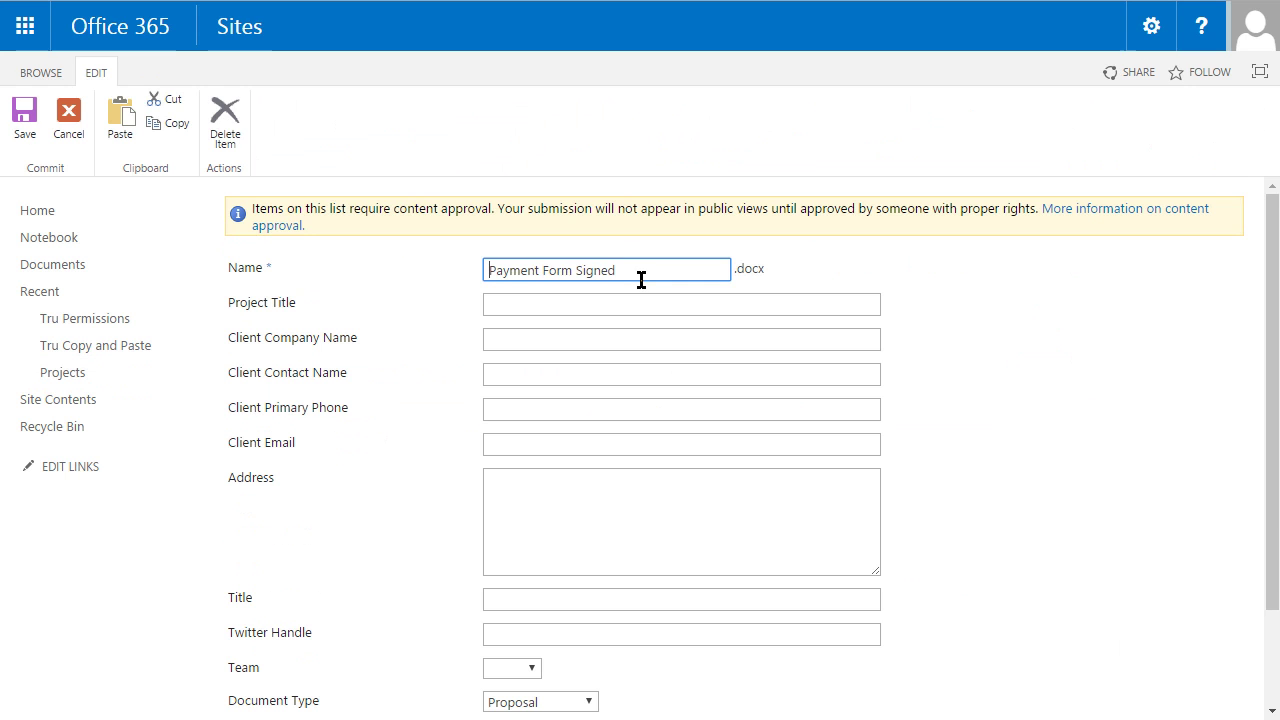
- Set the Payment Form Signed document's Document Type to Credit Card Info and save its properties
scroll(440, 640, "down", 2)
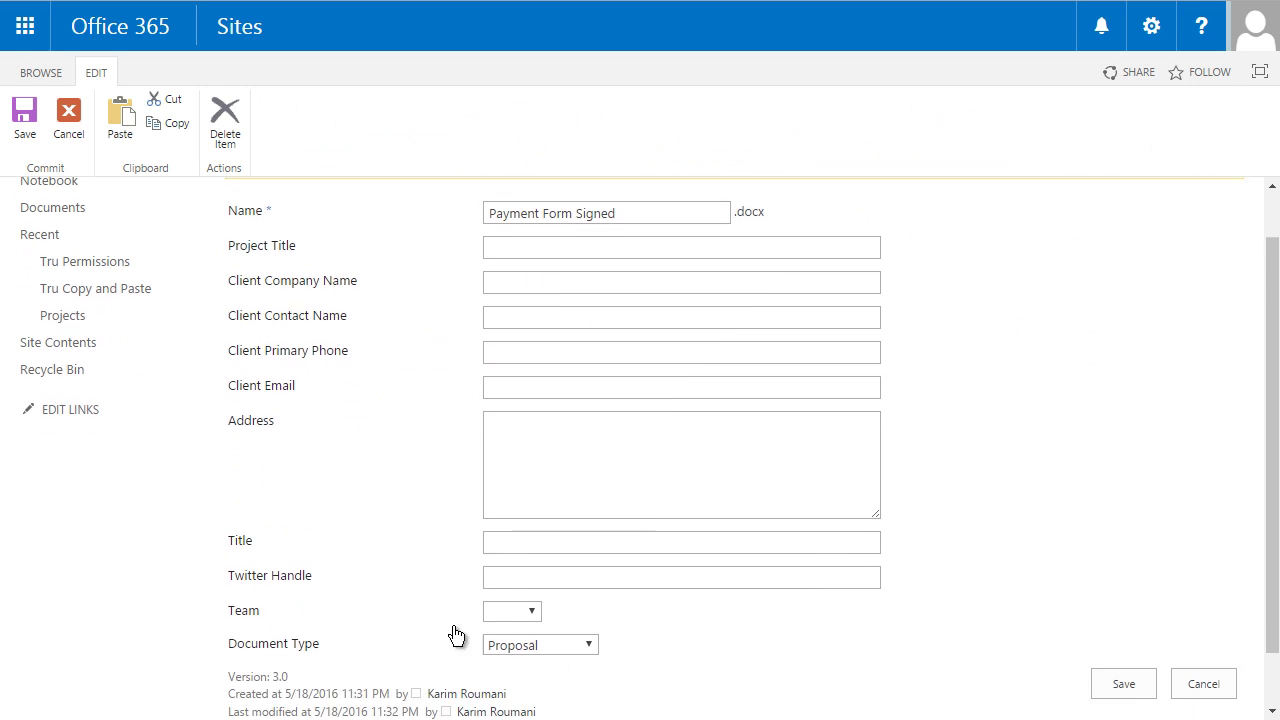
left_click(553, 588)
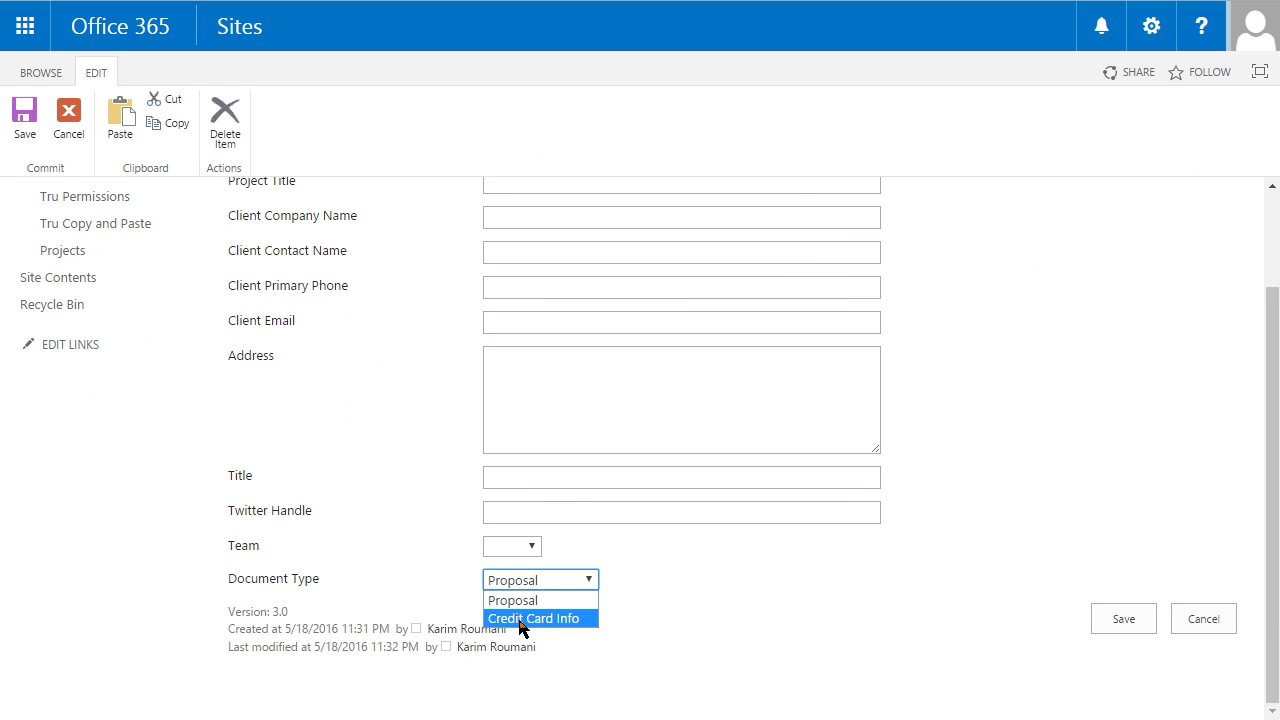
left_click(524, 618)
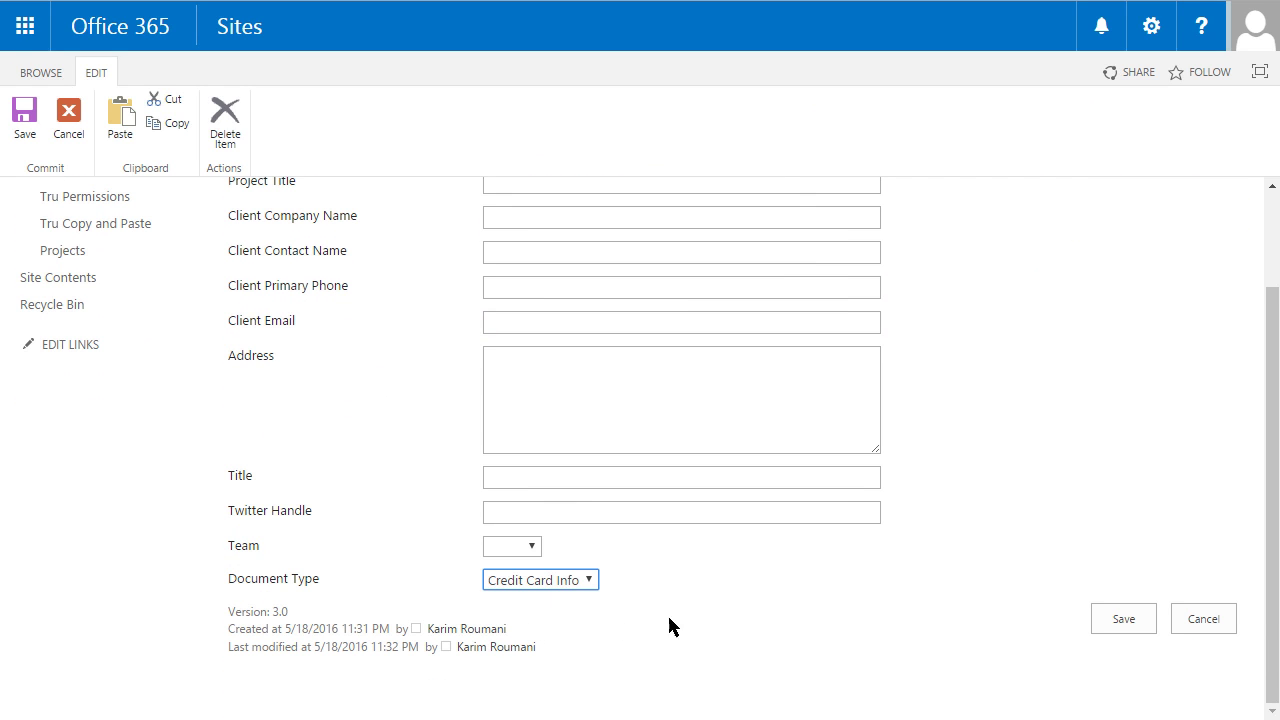
left_click(1124, 622)
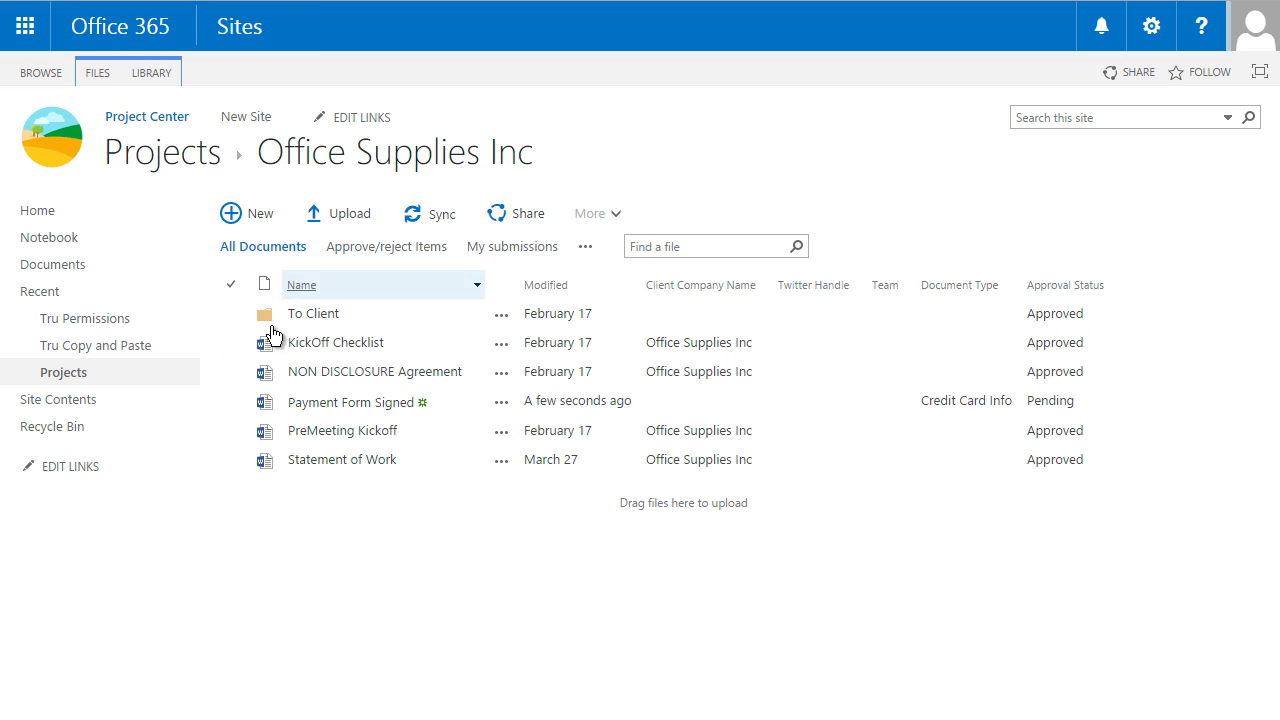
- Select the Payment Form Signed document and examine its sharing list and advanced permissions for the Credit Card Info document type
left_click(230, 434)
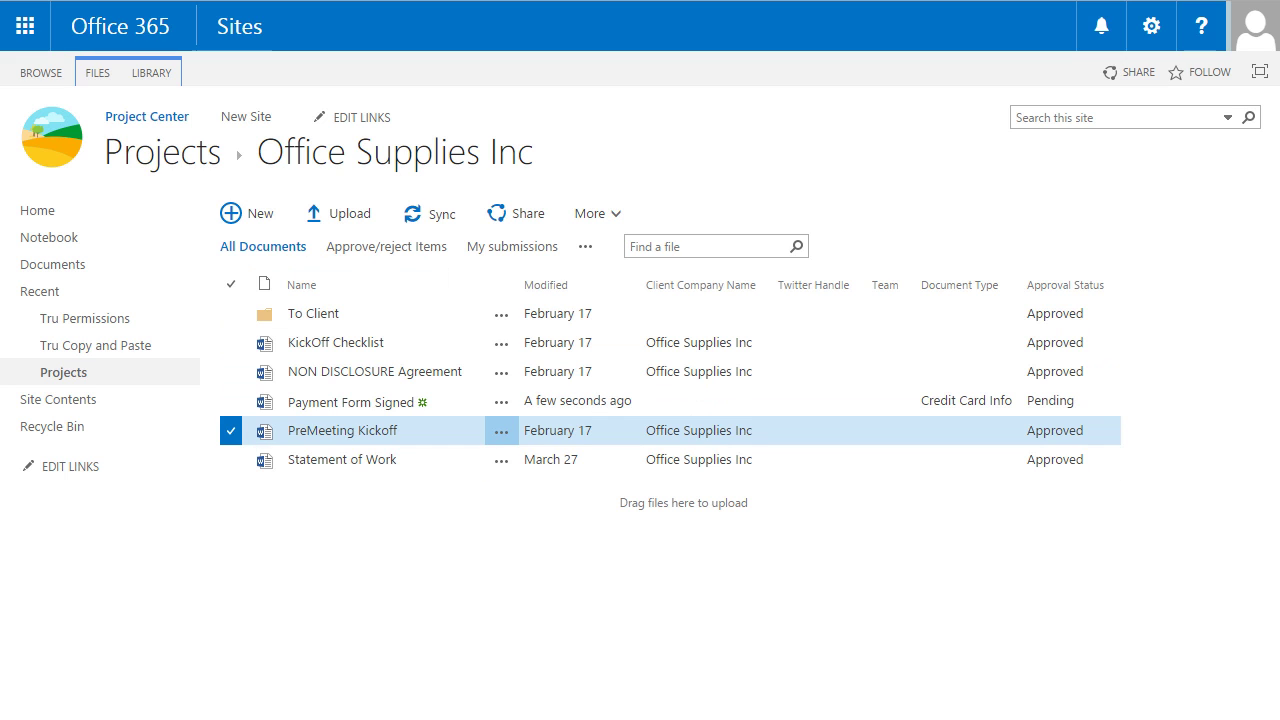
left_click(233, 434)
left_click(231, 401)
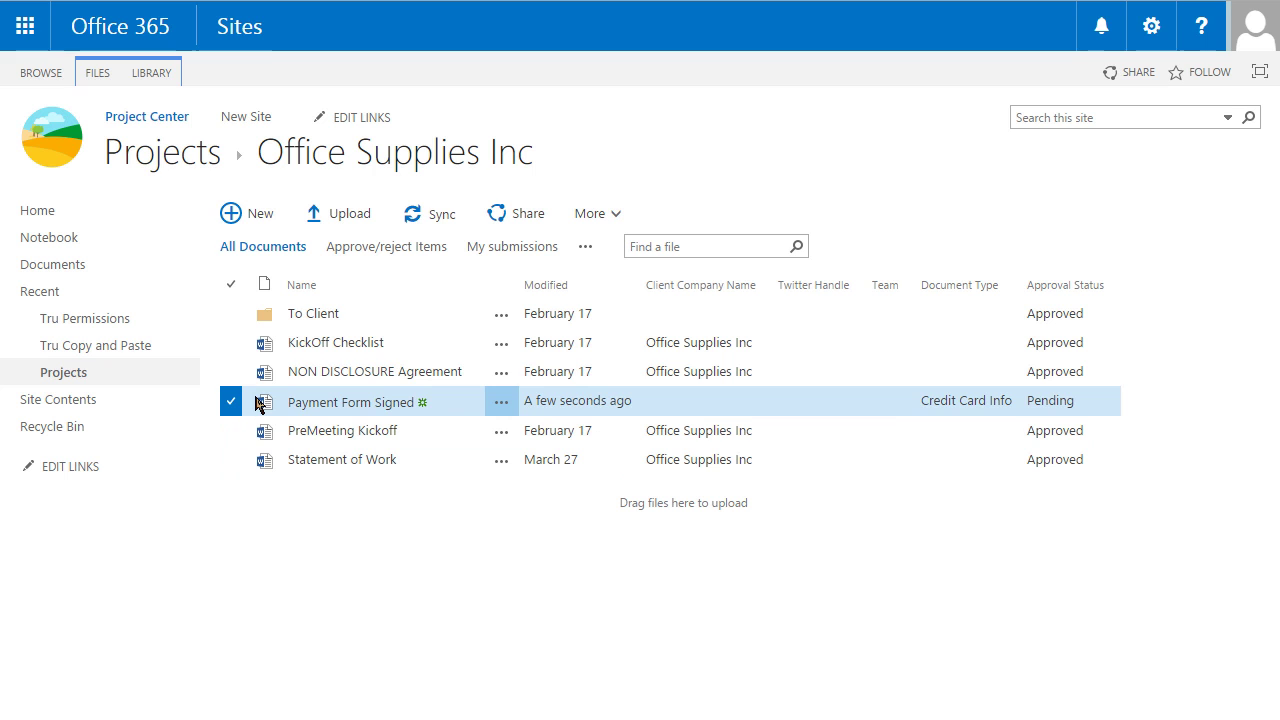
left_click(140, 72)
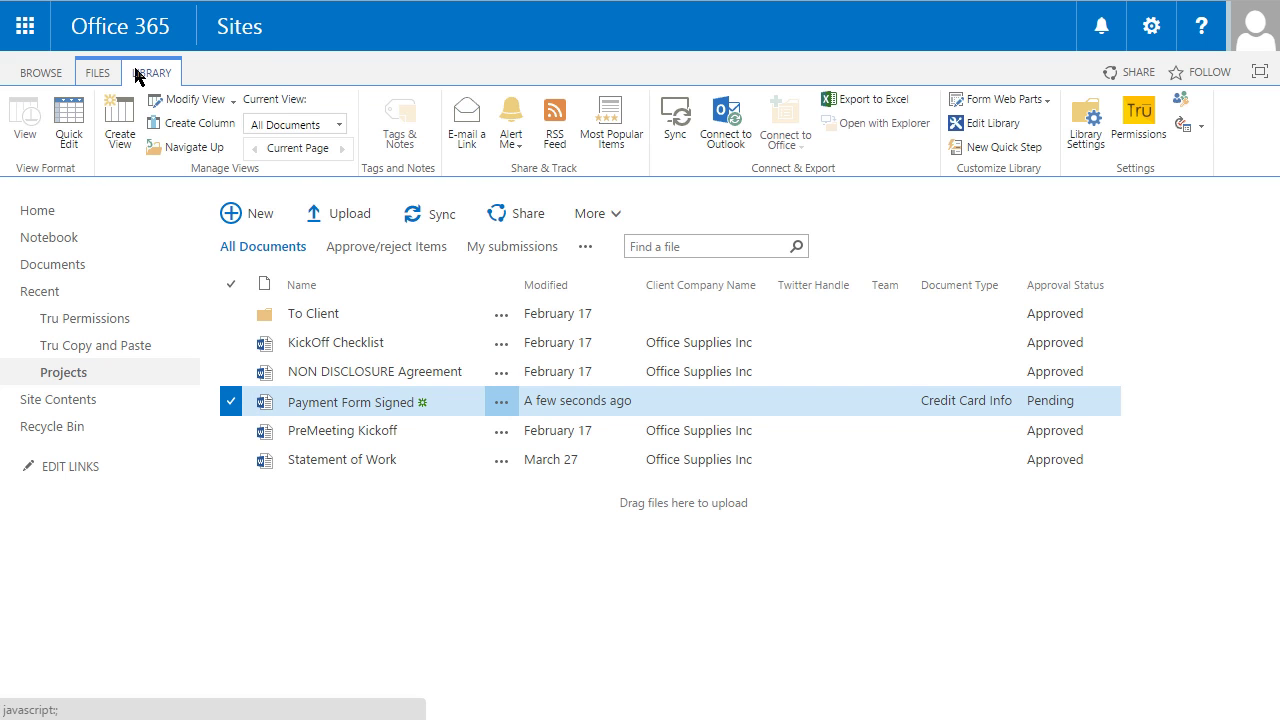
left_click(97, 76)
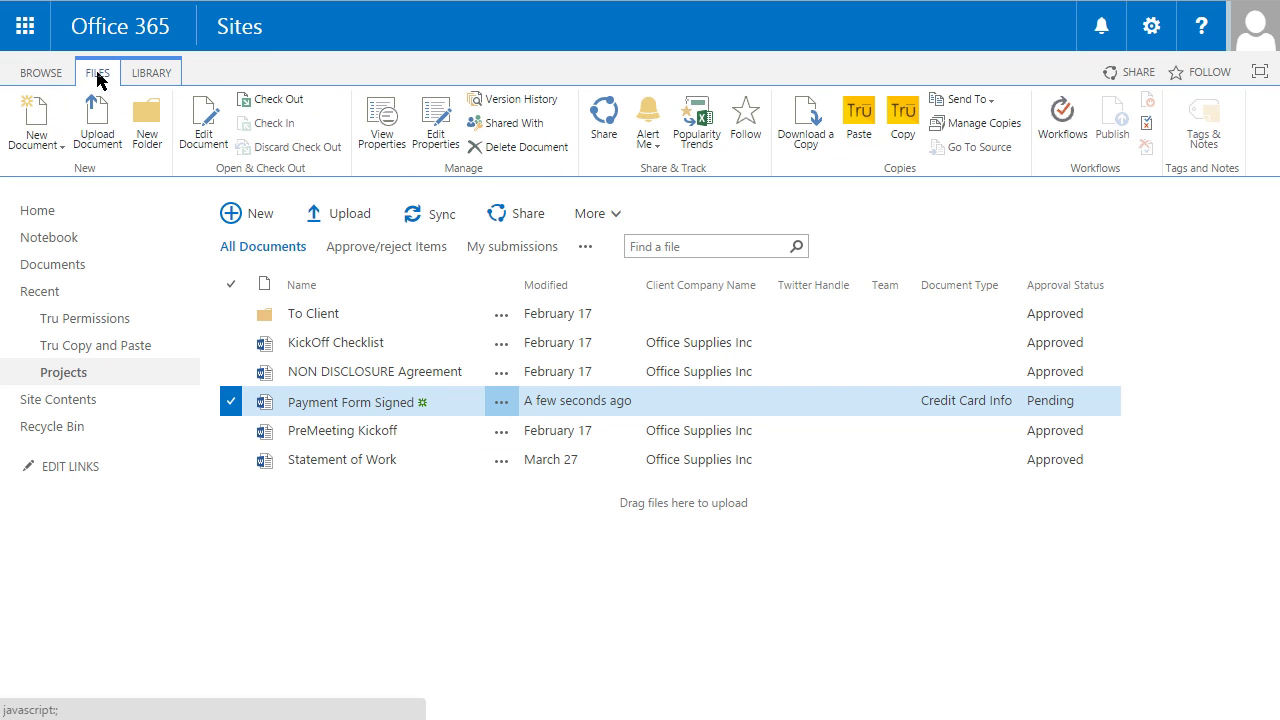
left_click(162, 80)
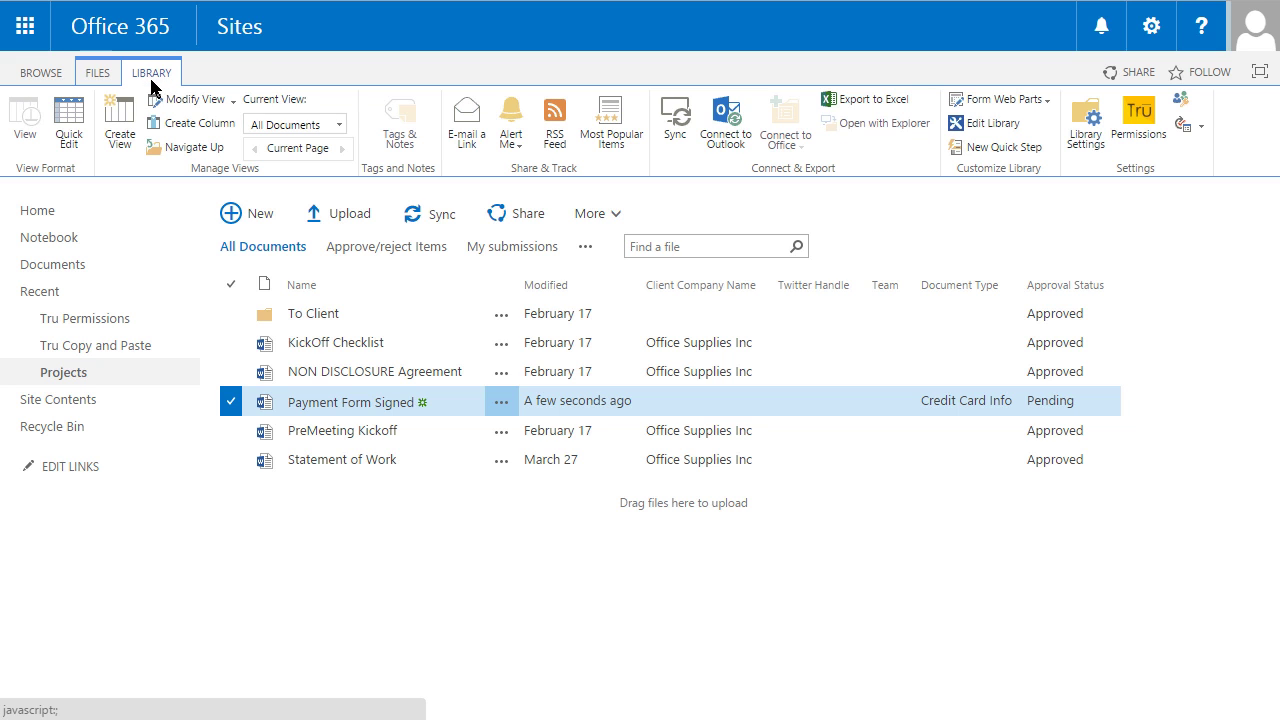
left_click(503, 403)
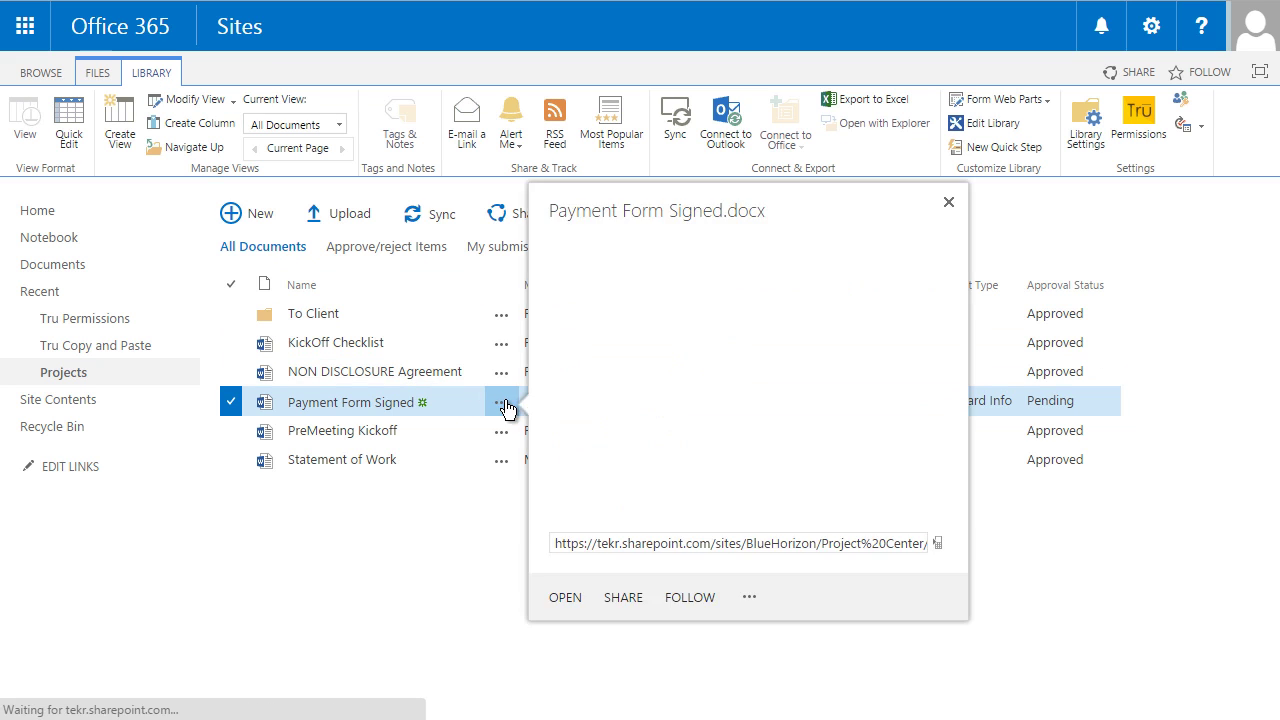
left_click(623, 628)
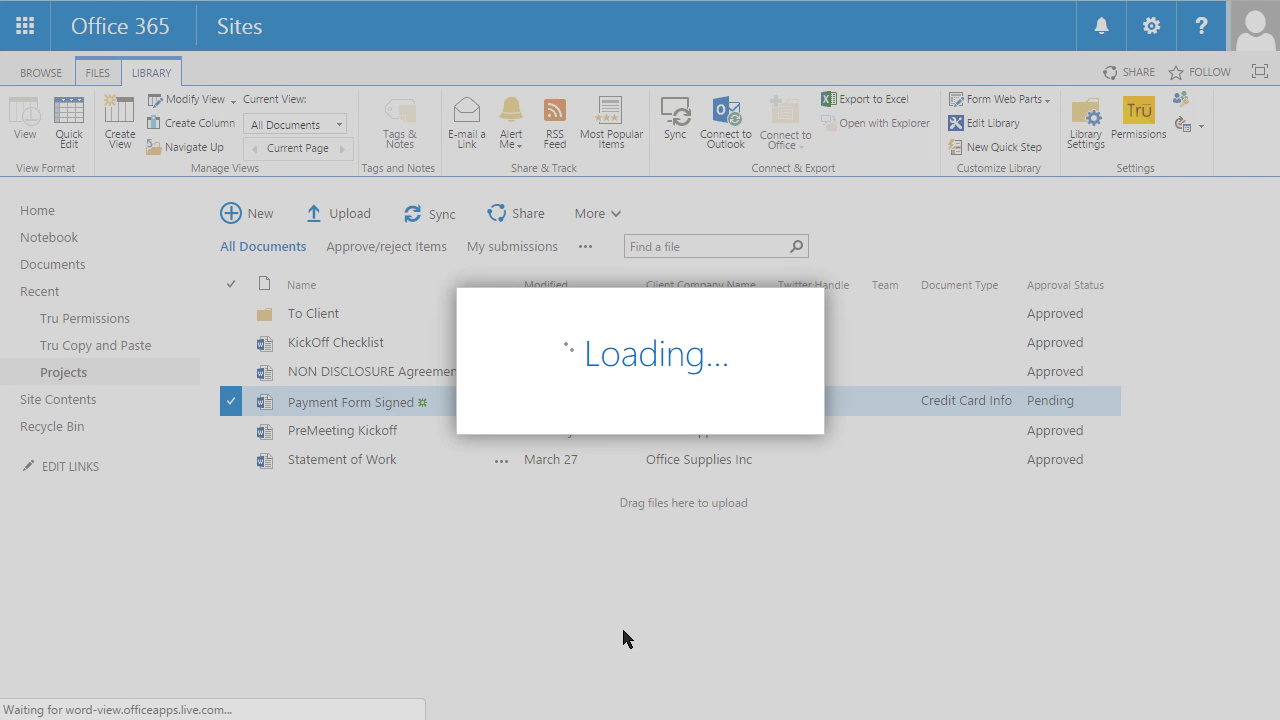
left_click(393, 330)
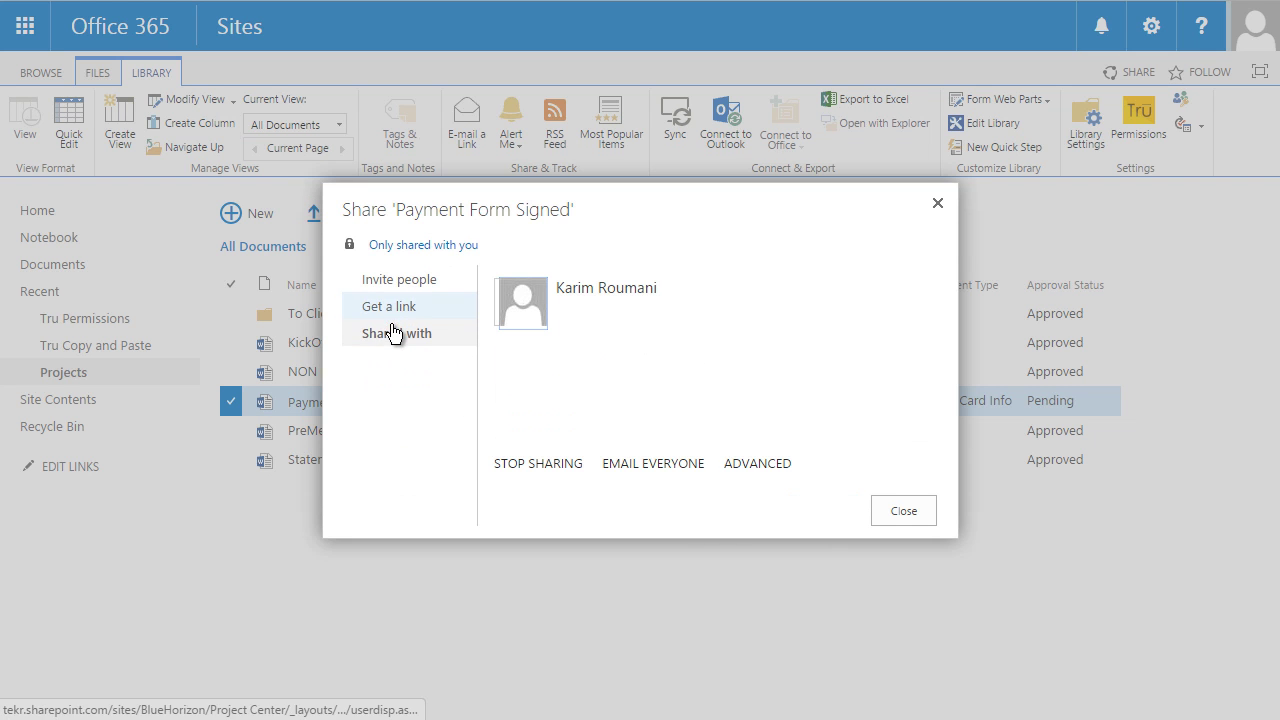
left_click(766, 463)
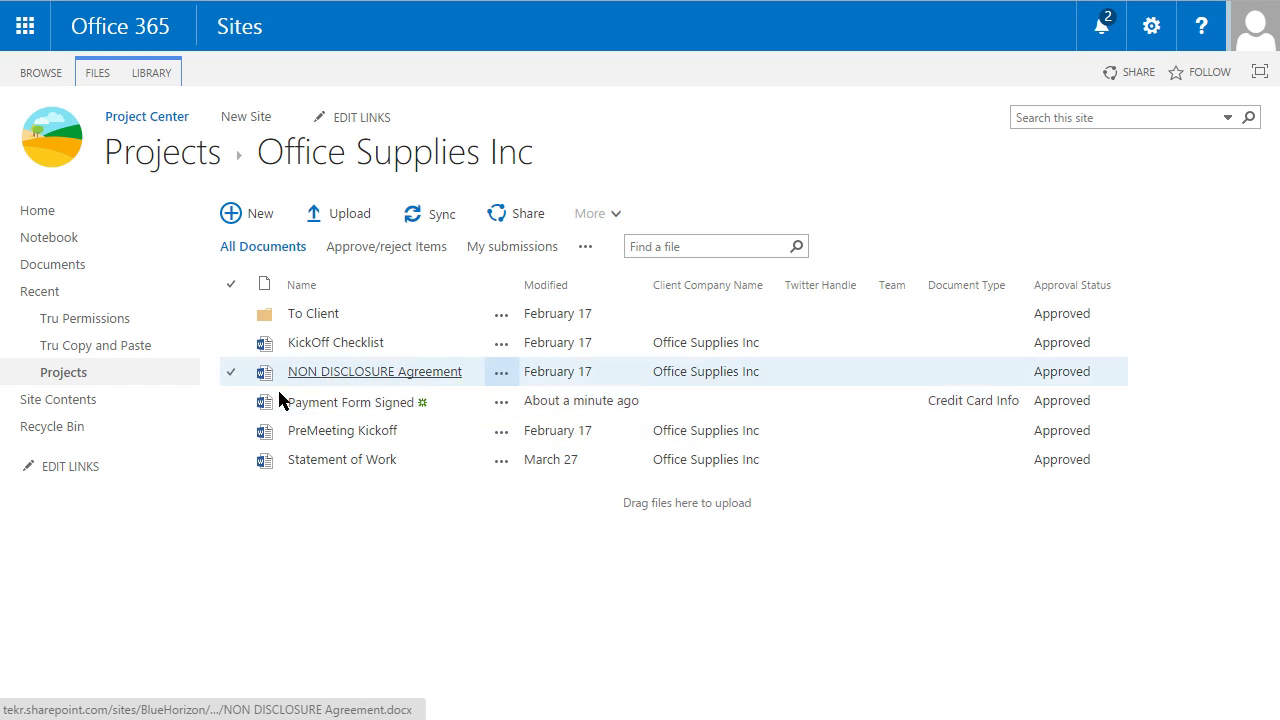
- Edit the Payment Form Signed document's properties, assigning it to the Blue team, and save them
left_click(230, 401)
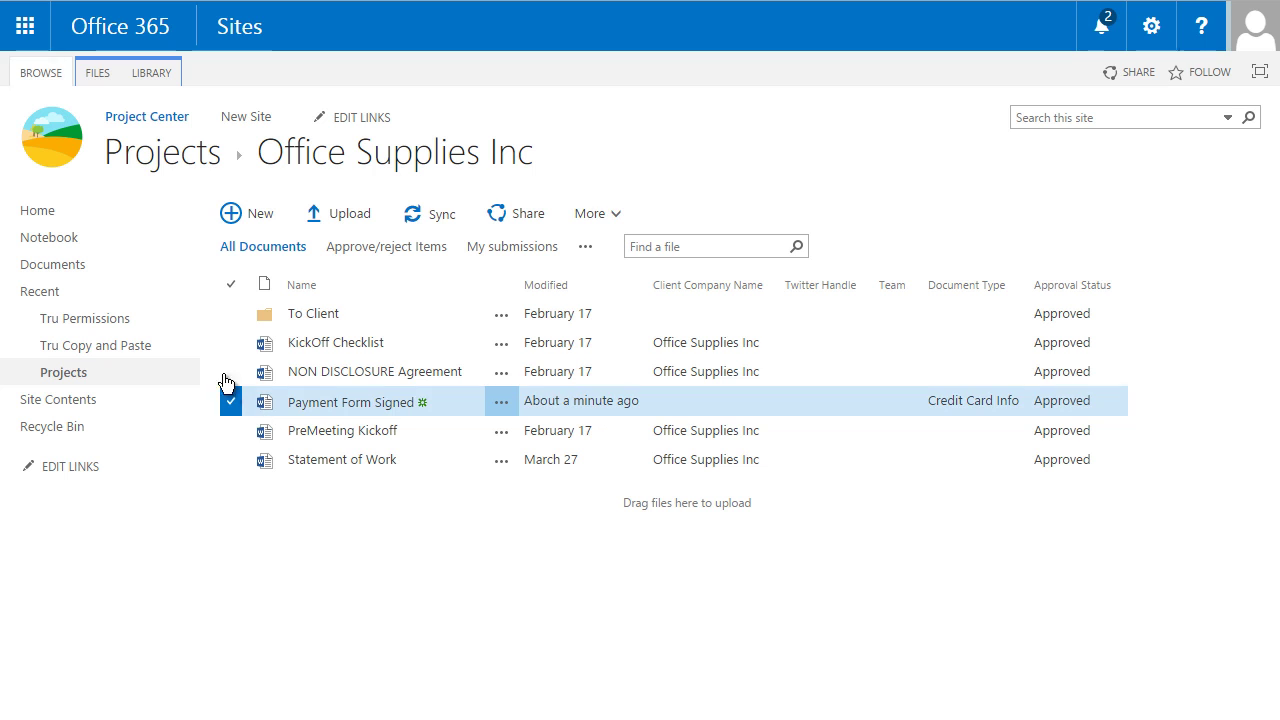
left_click(97, 76)
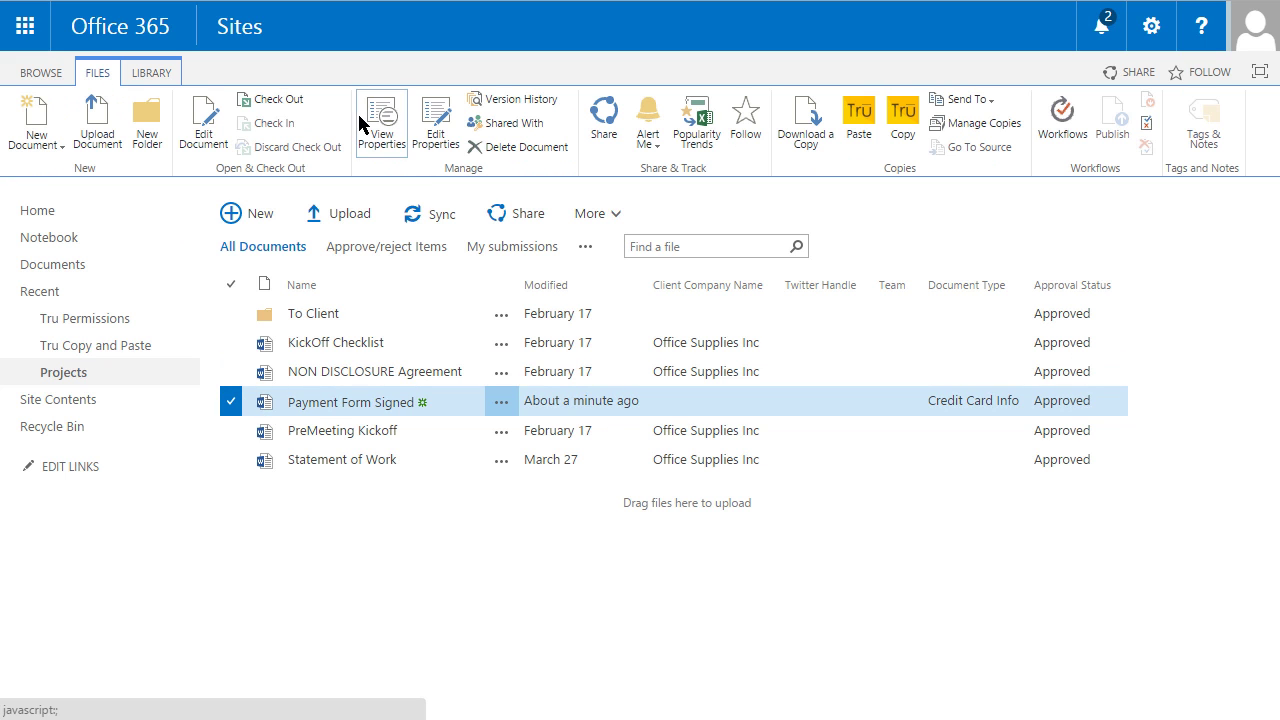
left_click(432, 134)
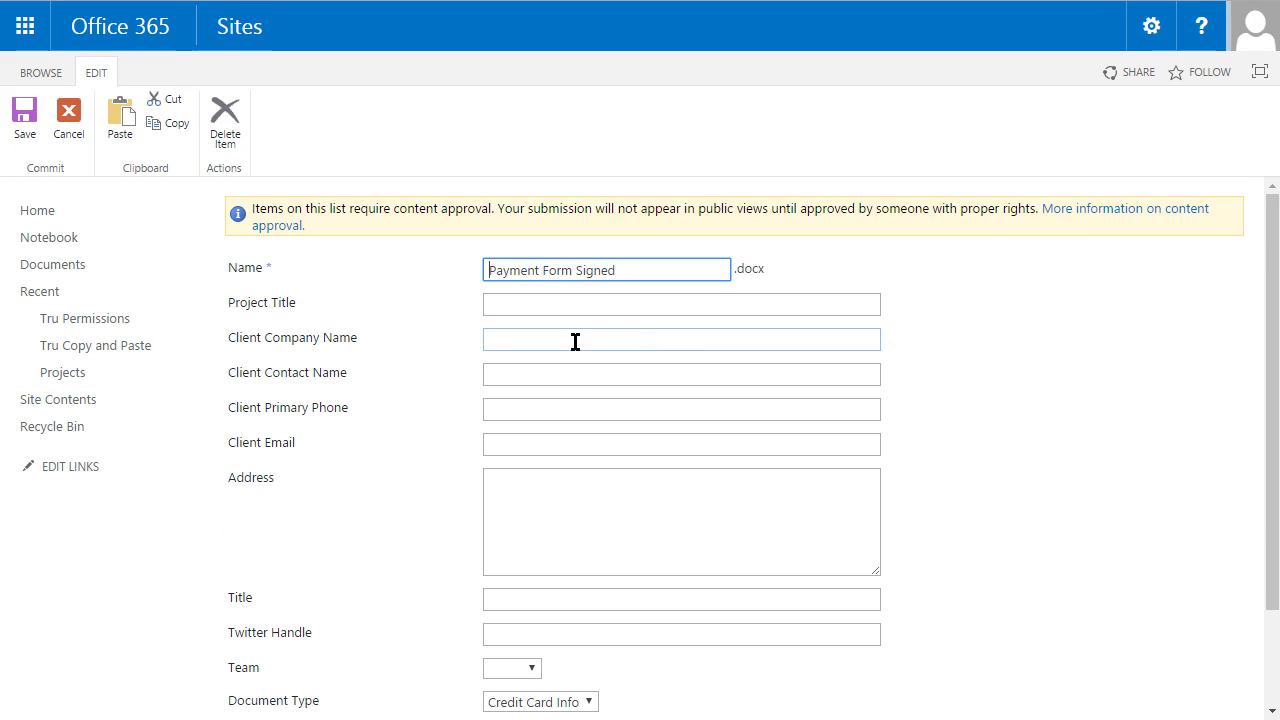
scroll(474, 500, "down", 3)
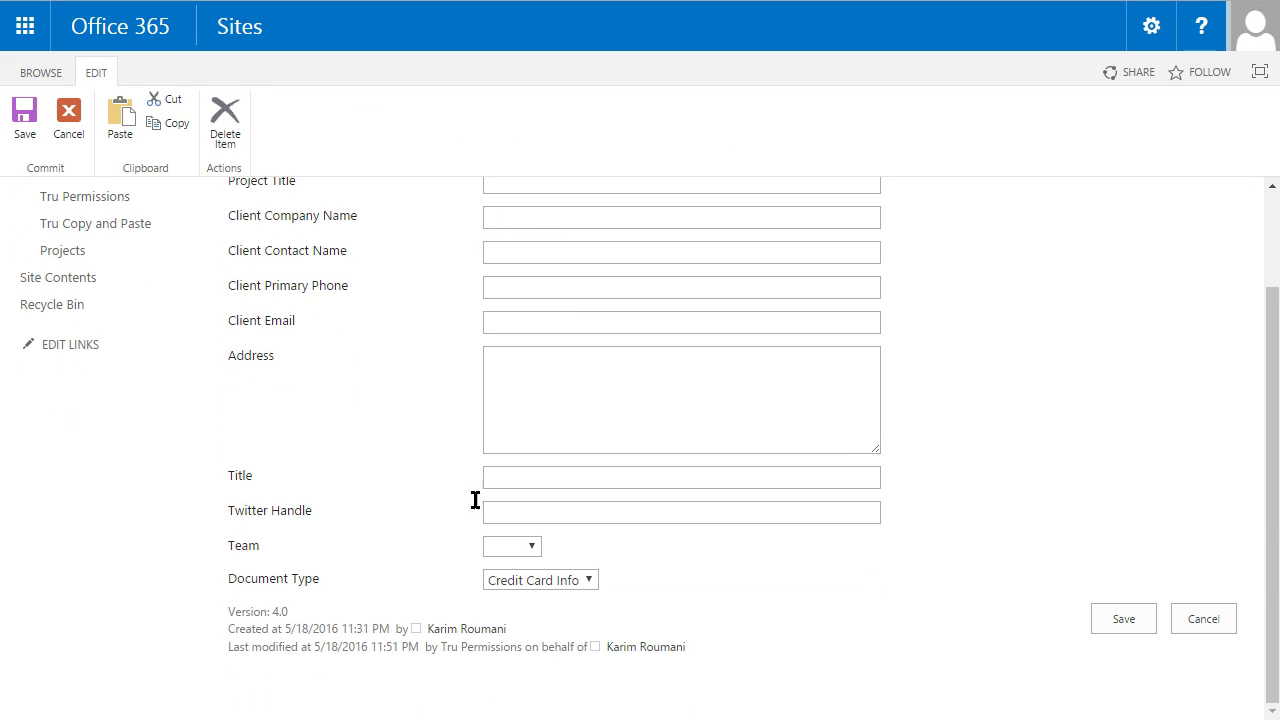
left_click(531, 546)
left_click(523, 603)
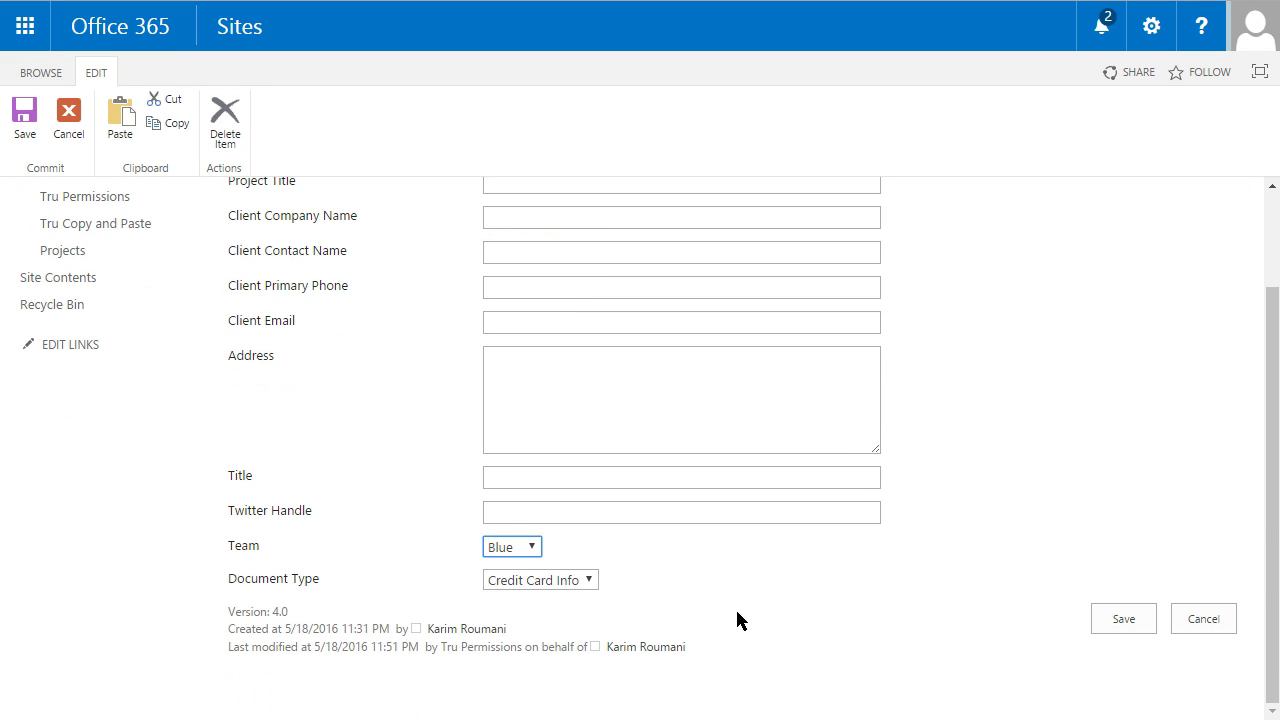
left_click(1096, 617)
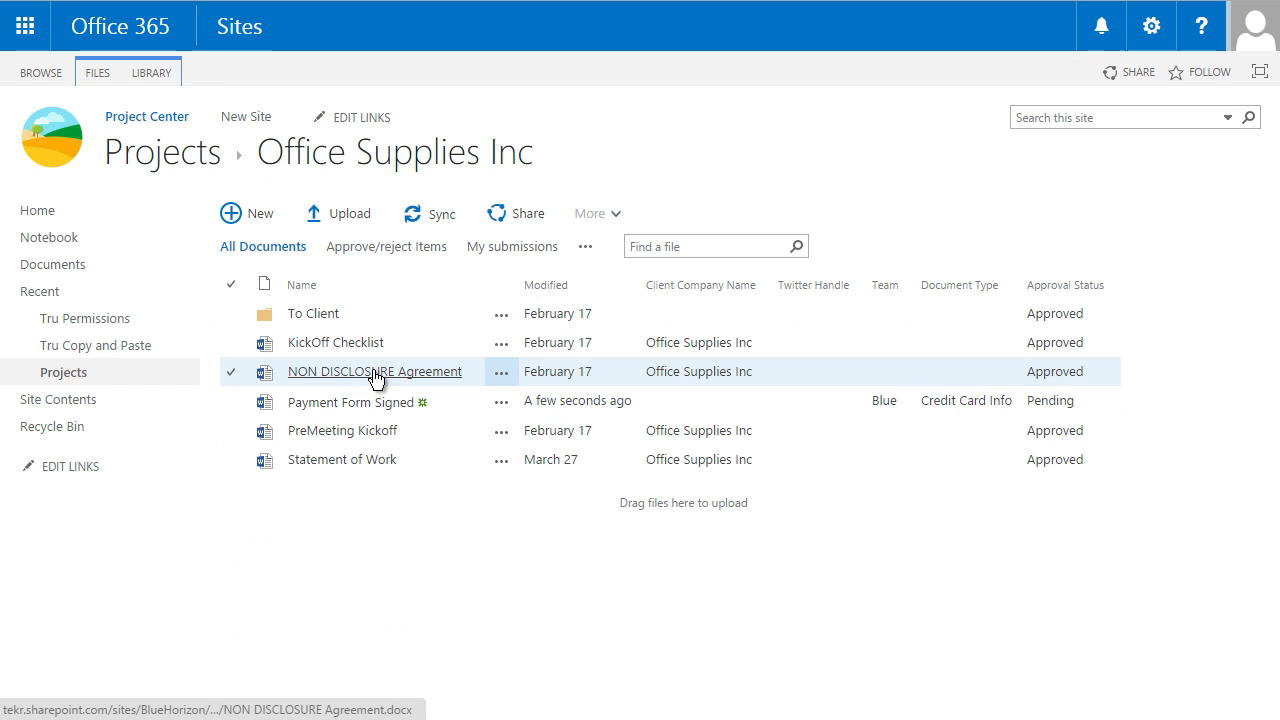
left_click(229, 402)
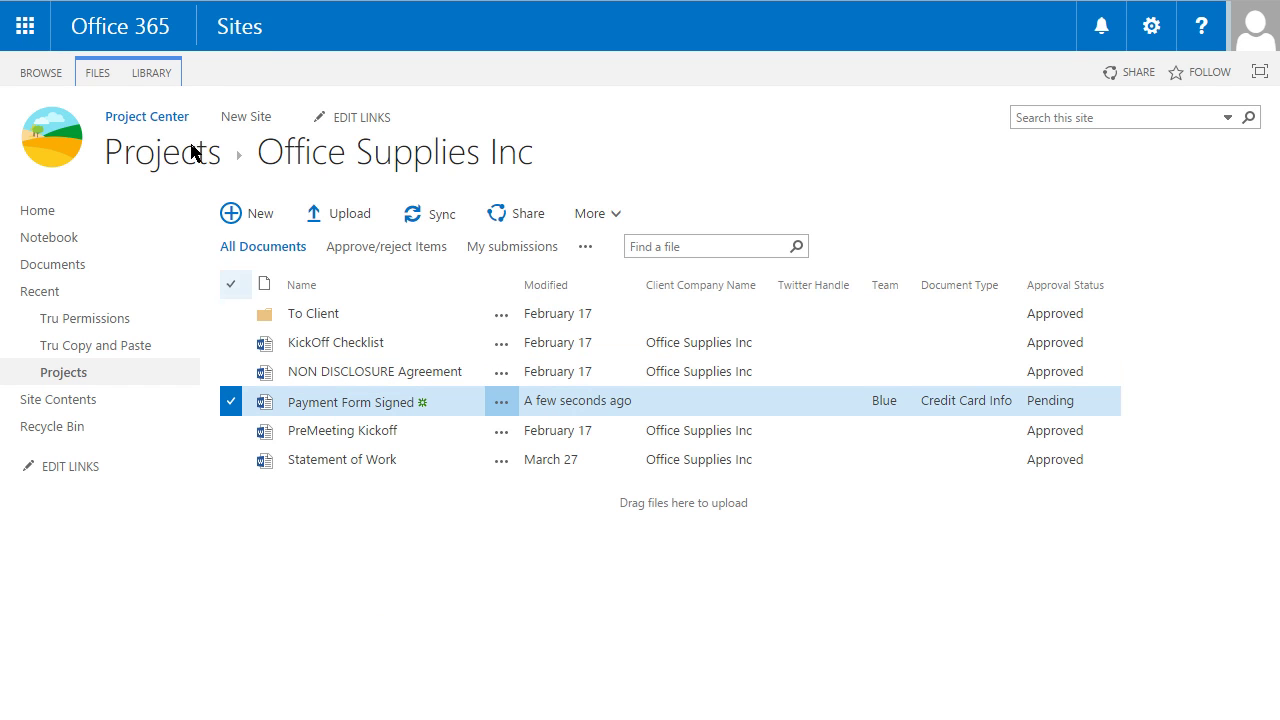
left_click(504, 408)
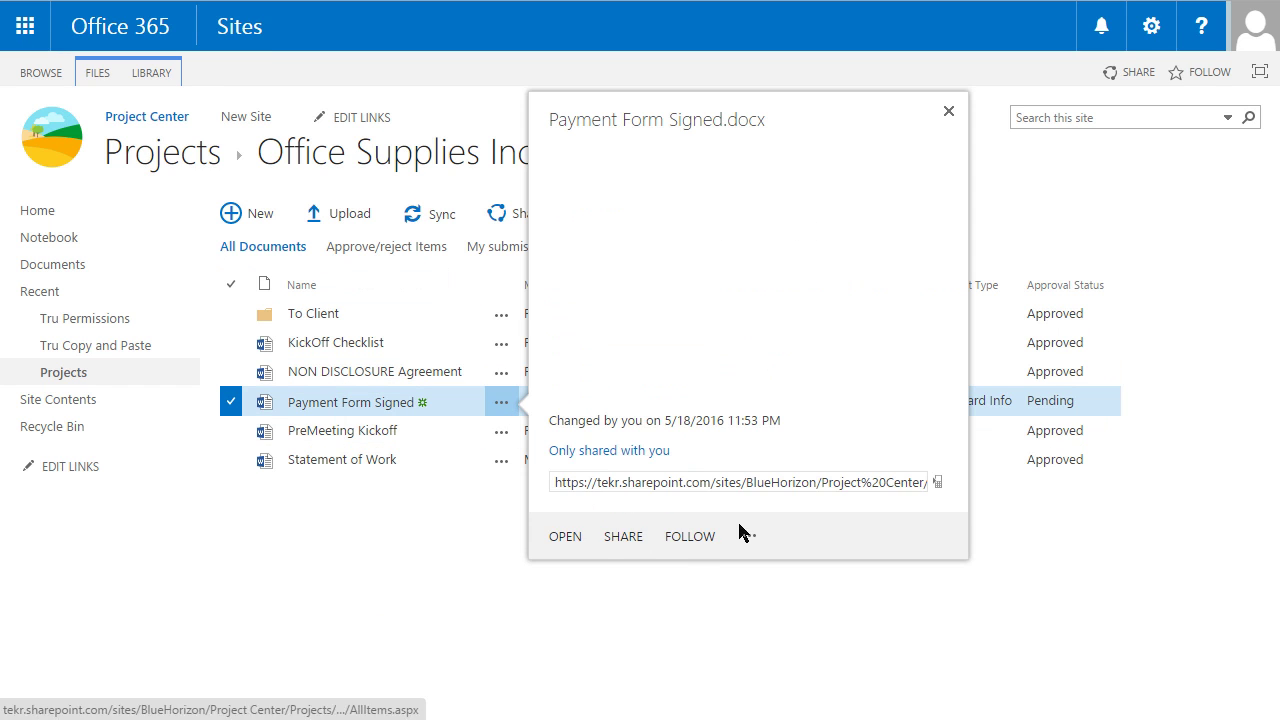
left_click(749, 540)
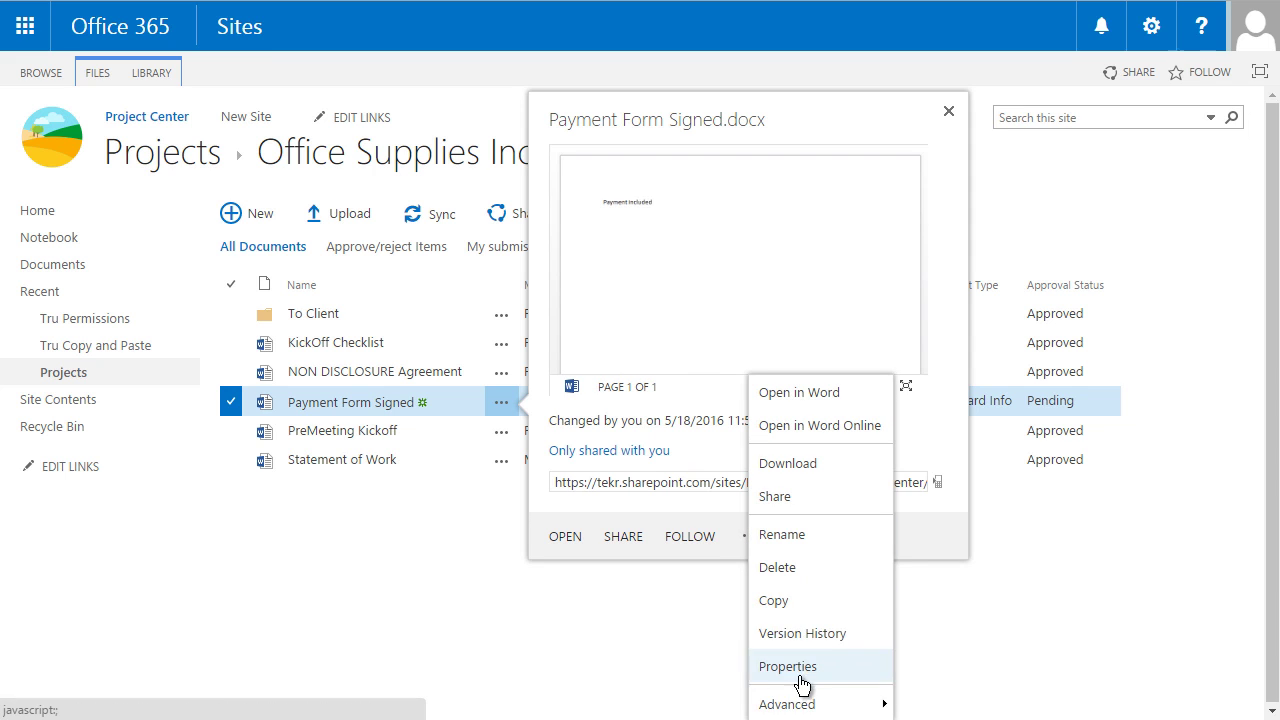
mouse_move(803, 706)
left_click(803, 667)
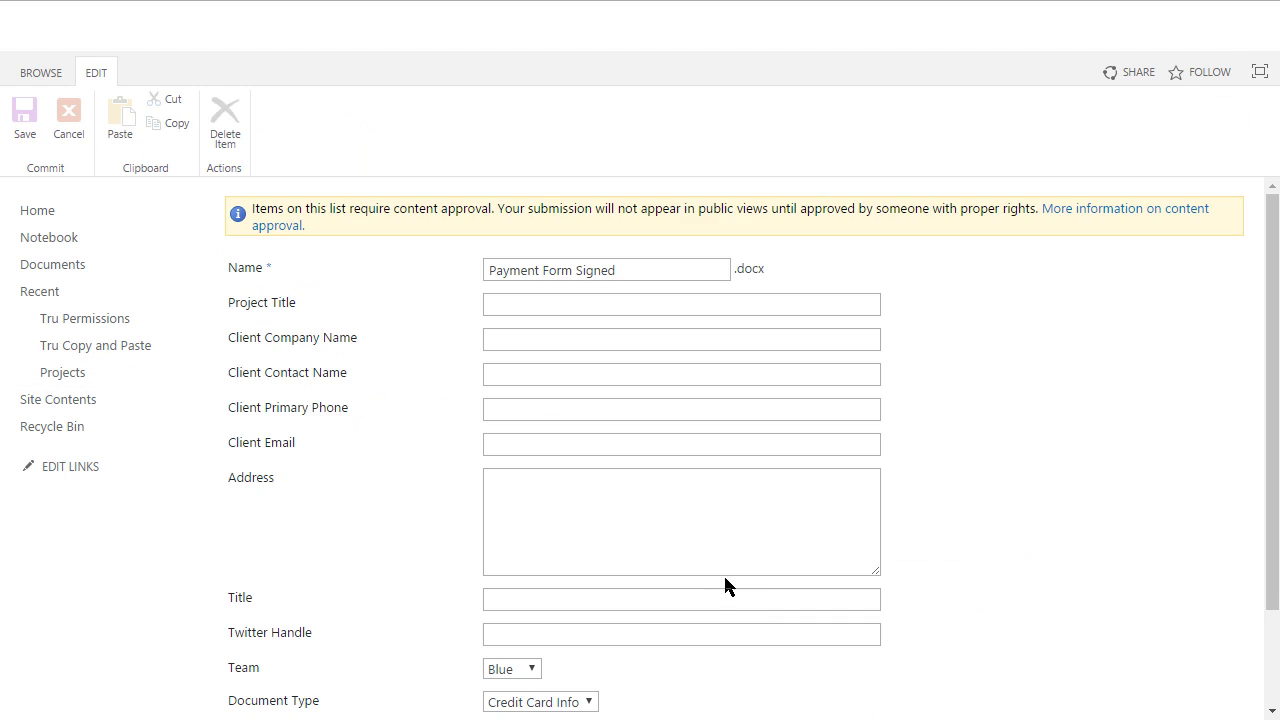
key("Return")
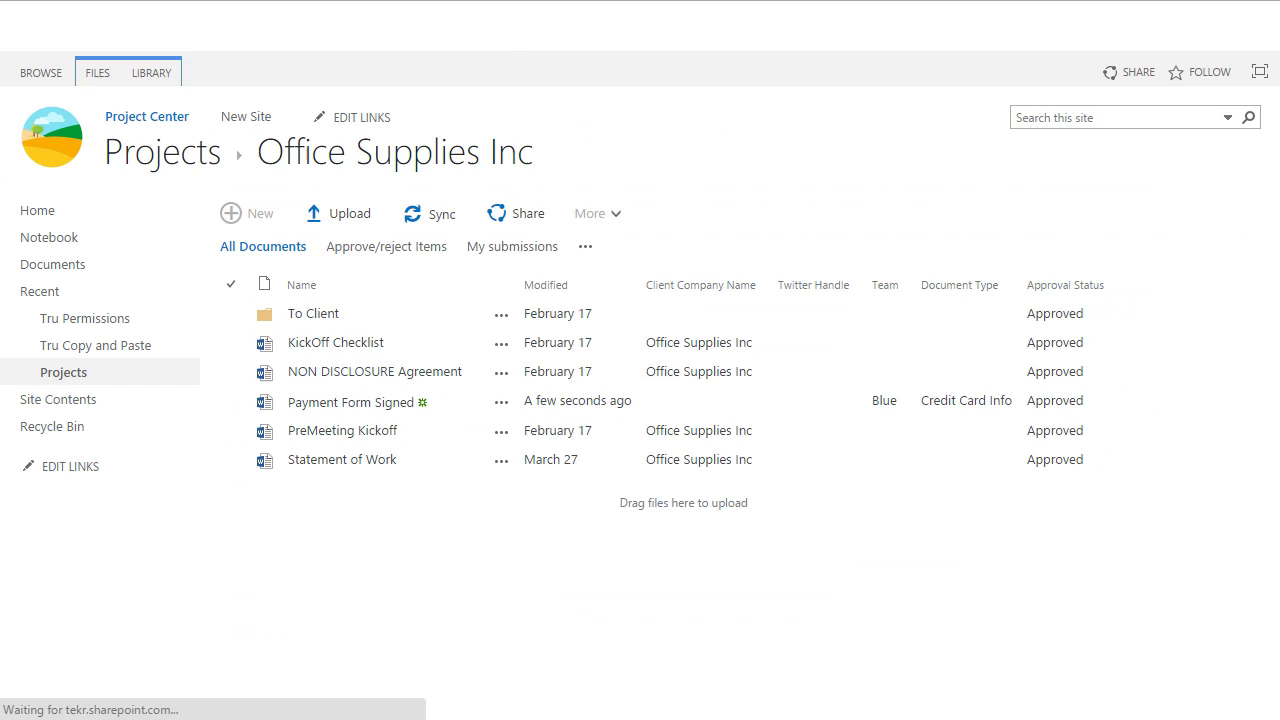
- Check who the Payment Form Signed document is shared with and examine its advanced permissions under the Blue team assignment
left_click(396, 331)
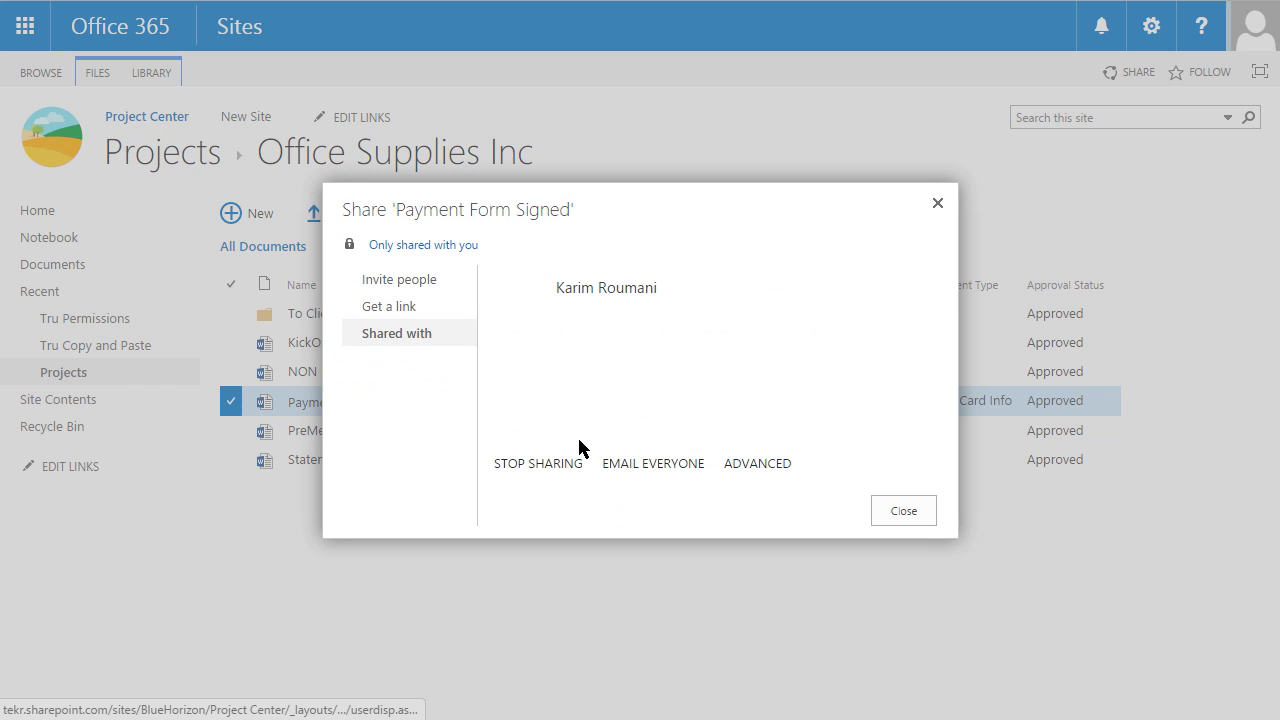
left_click(736, 466)
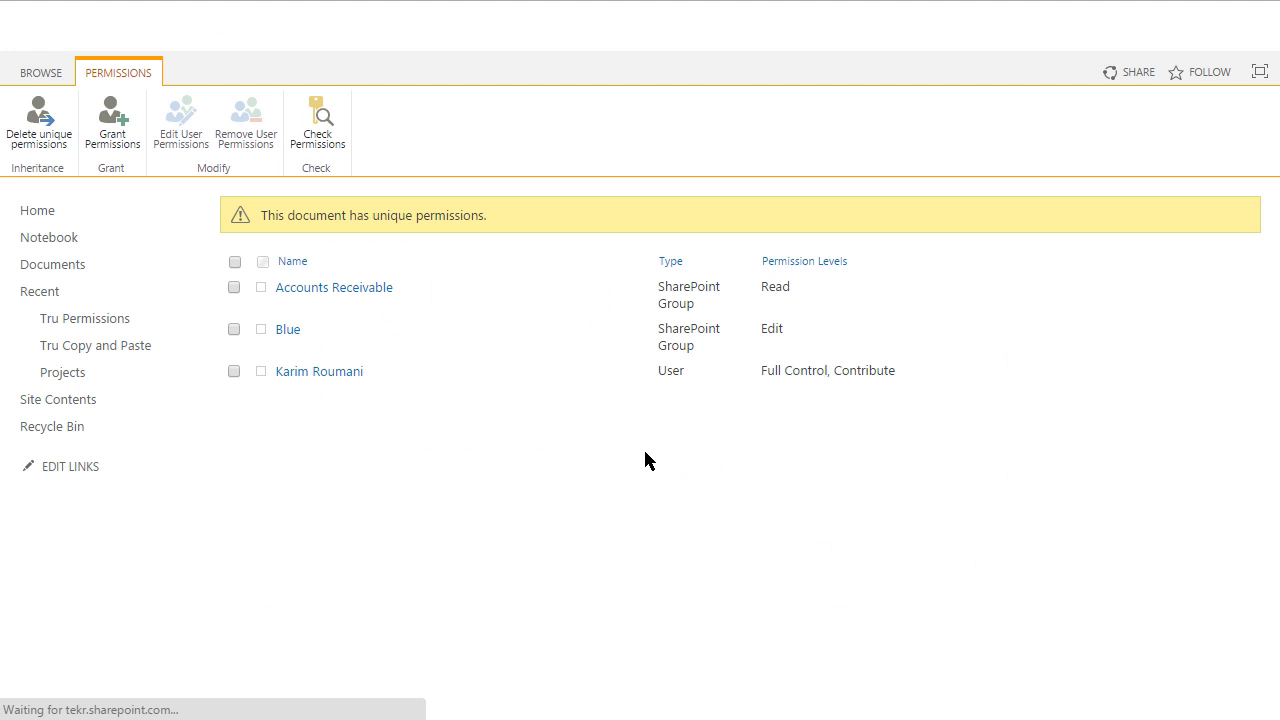